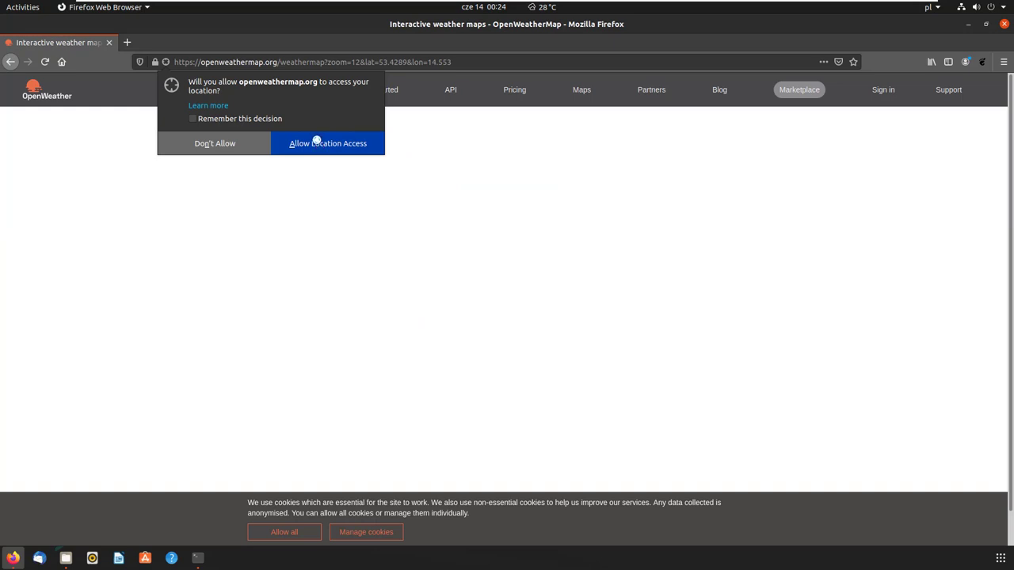
# Allow the weather map to access the location, inspect Szczecin's weather details, and return to the city search results.
pyautogui.click(316, 141)
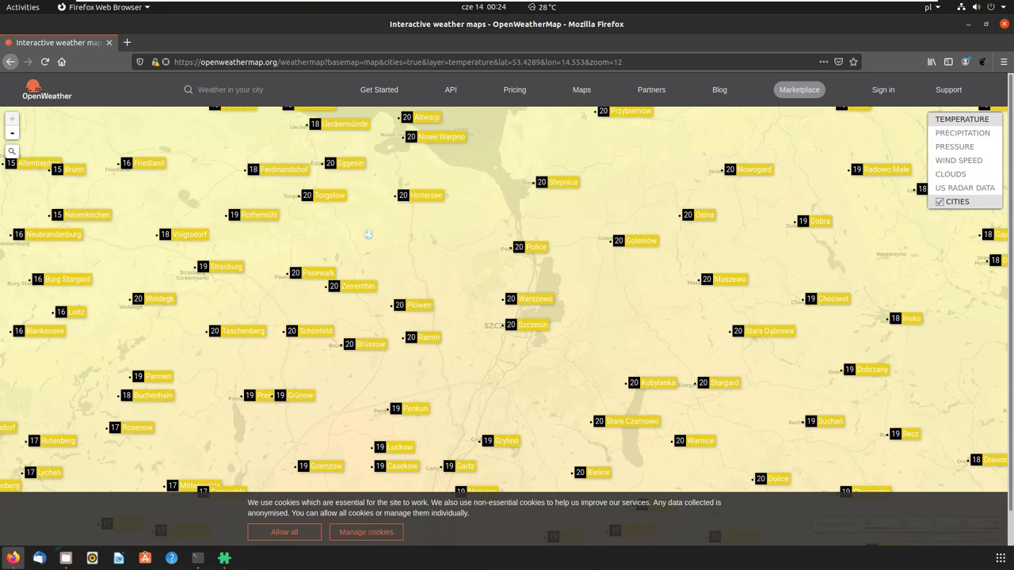
pyautogui.moveTo(525, 325)
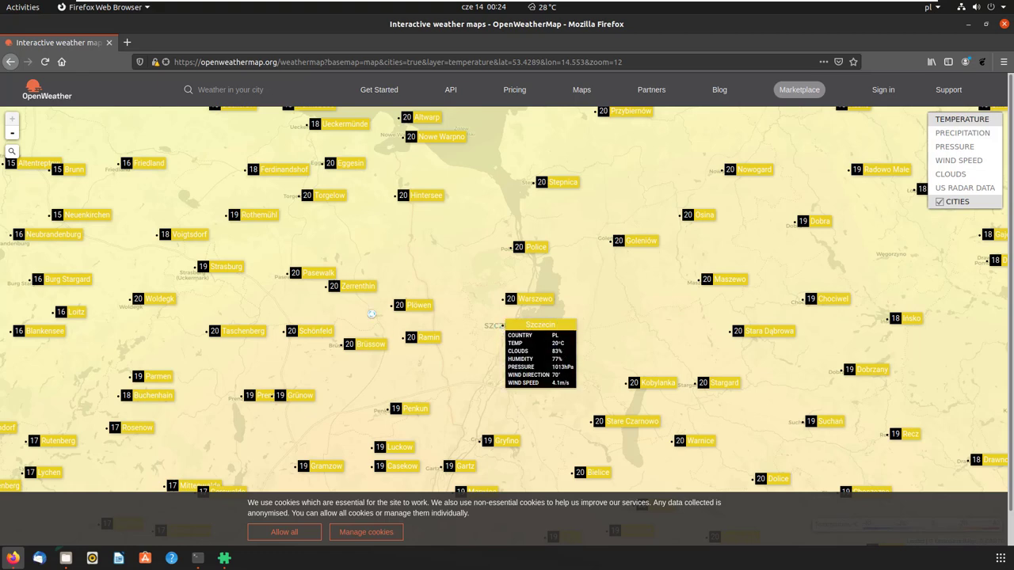
pyautogui.click(10, 62)
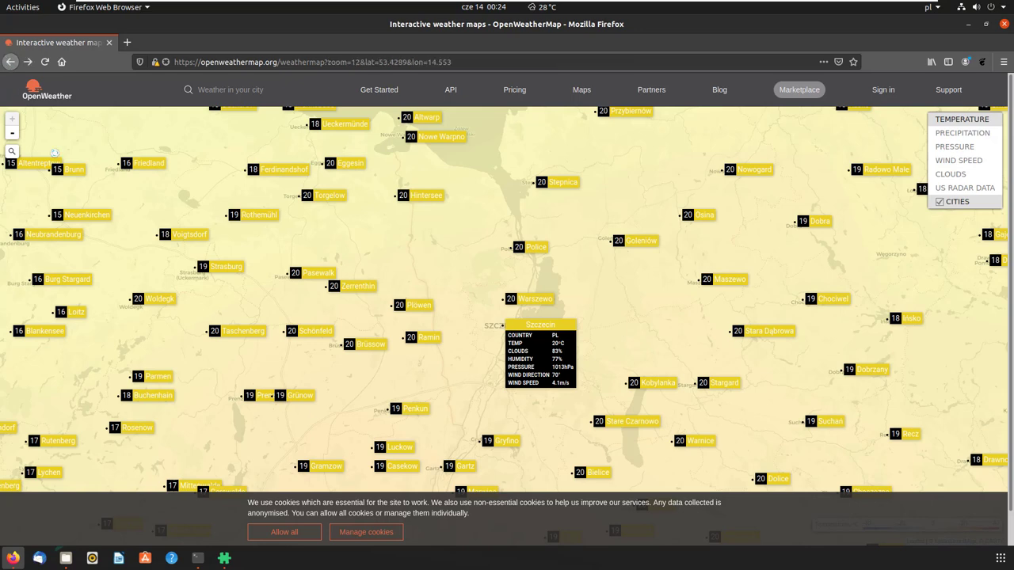
pyautogui.click(10, 62)
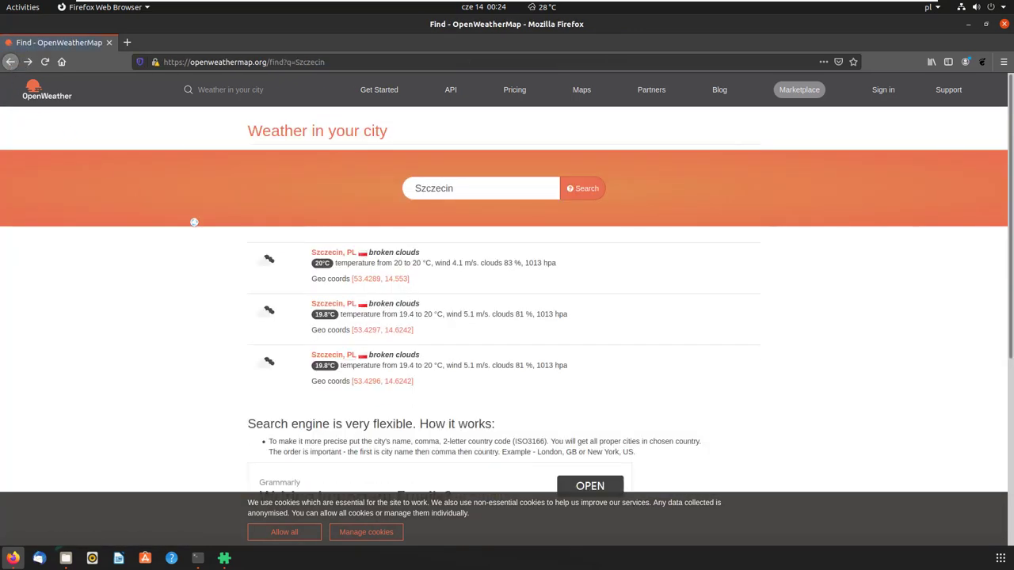
# Copy the geographic coordinates [53.4289, 14.553] of the first Szczecin result.
pyautogui.click(380, 279)
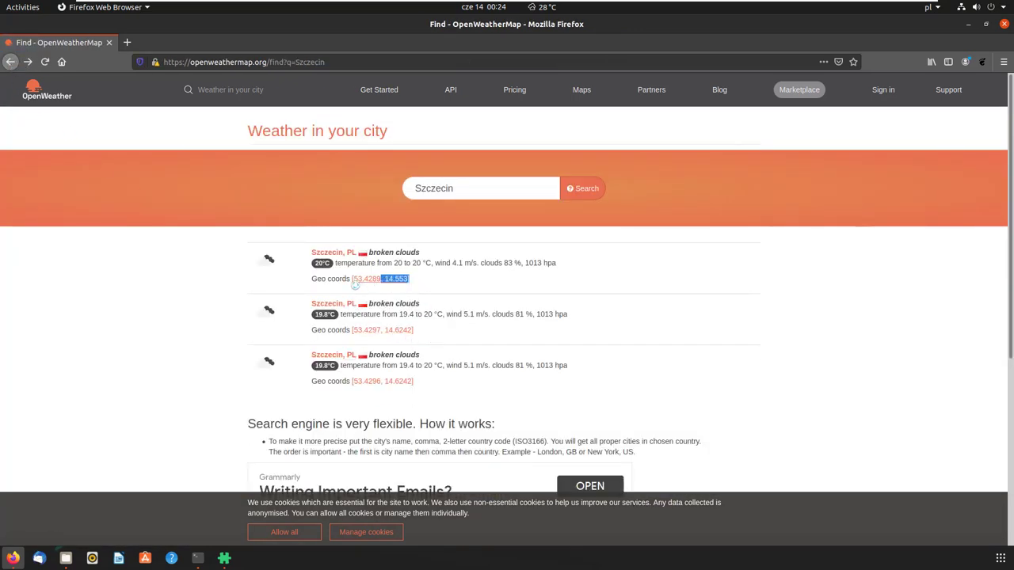
pyautogui.moveTo(349, 286); pyautogui.dragTo(347, 279)
pyautogui.hotkey('ctrl', 'c')
# Open the settings of the desktop weather extension and add the Extensions application to the favorites.
pyautogui.click(544, 7)
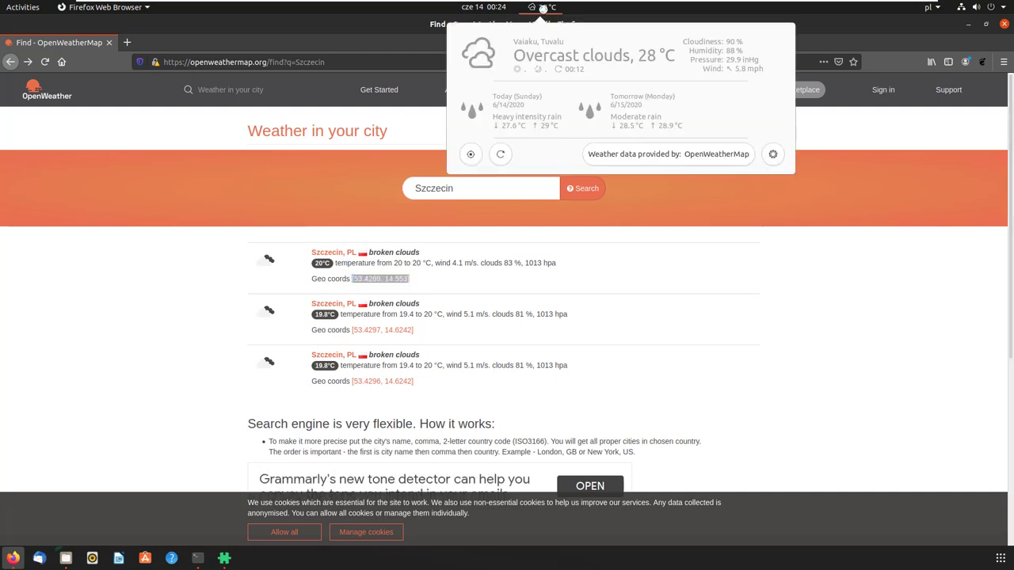
pyautogui.click(737, 150)
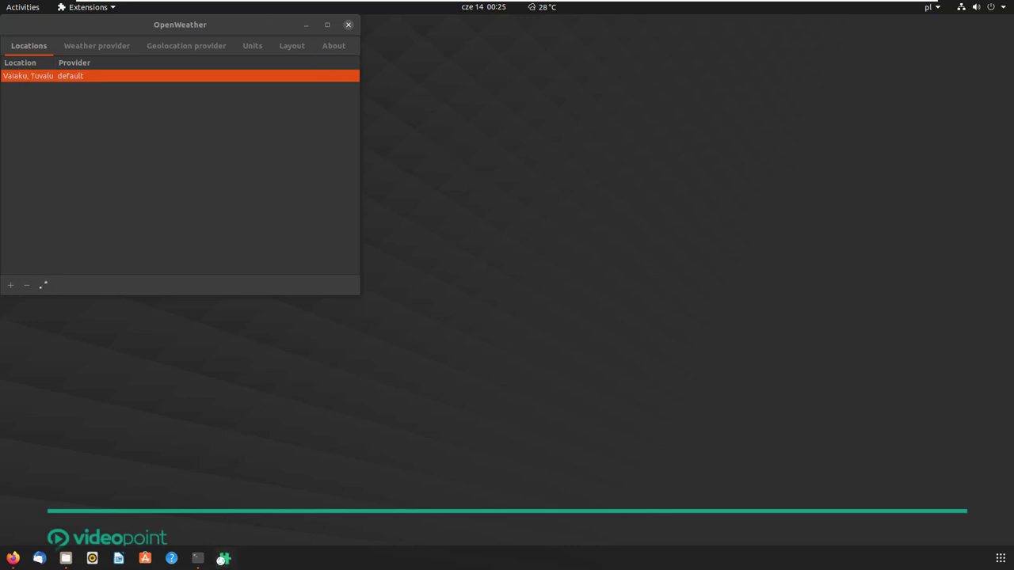
pyautogui.rightClick(224, 559)
pyautogui.click(238, 519)
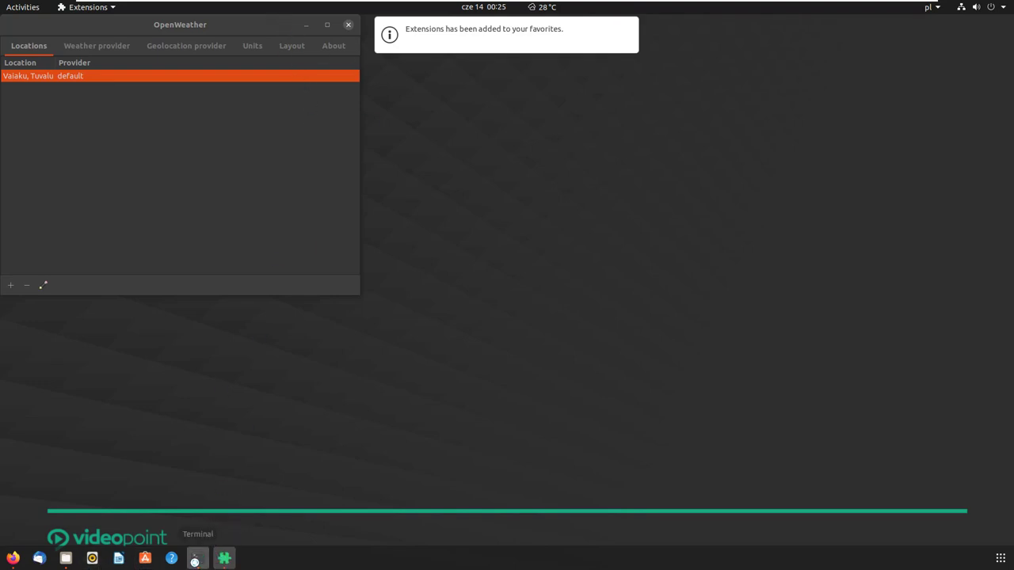
# Bring up the terminal briefly, minimize it, and force the unresponsive Extensions application to quit.
pyautogui.click(198, 558)
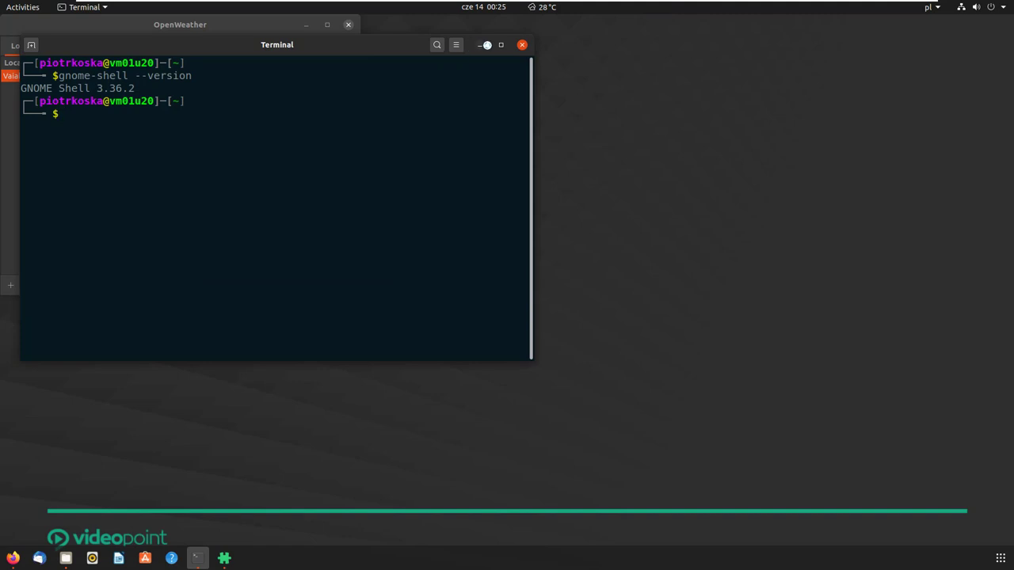
pyautogui.click(480, 44)
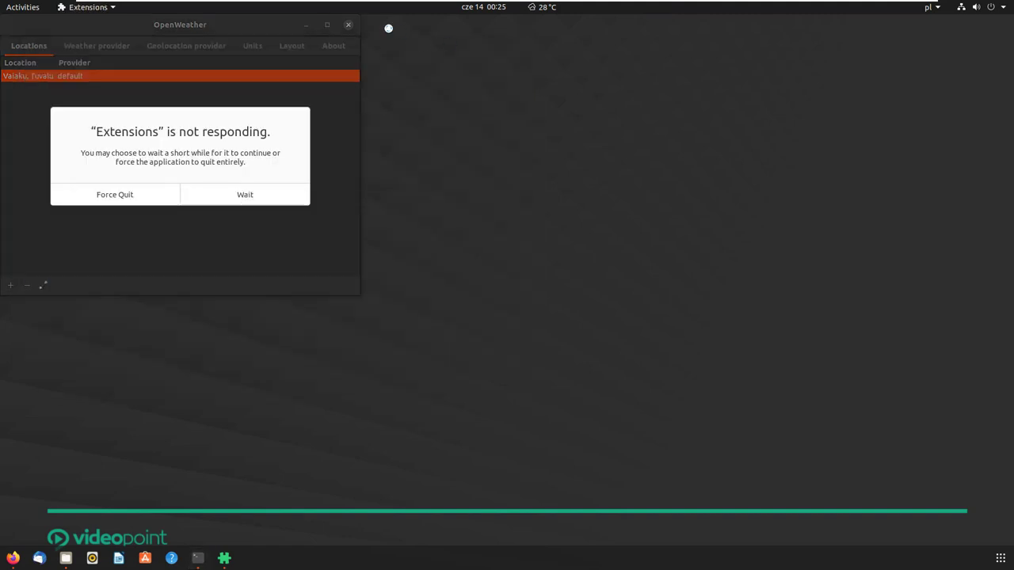
pyautogui.click(129, 195)
# Reopen the weather extension's settings and replace the Vaiaku, Tuvalu location's coordinates with 53.4289, 14.553, without the square brackets.
pyautogui.click(544, 6)
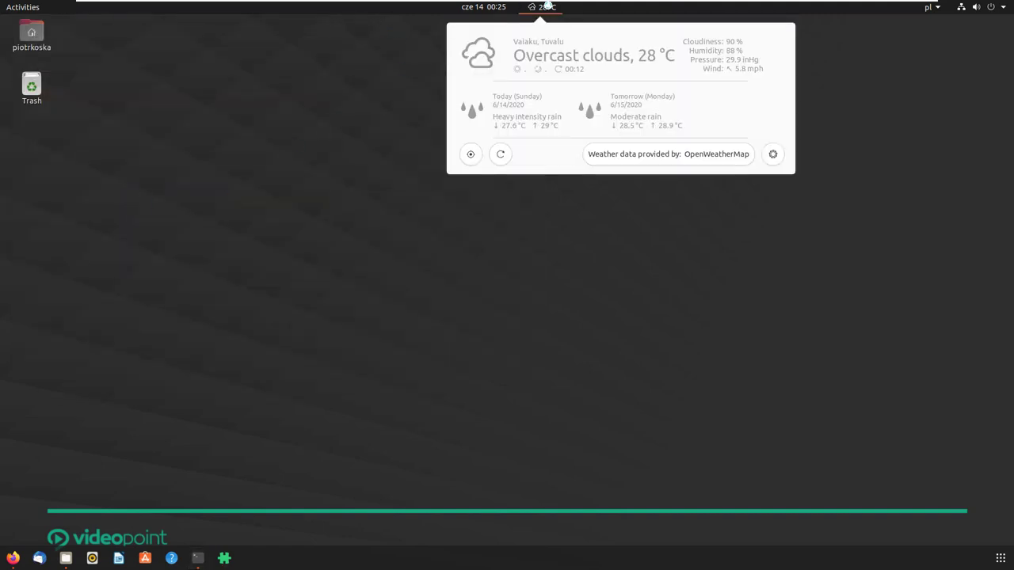
pyautogui.click(767, 159)
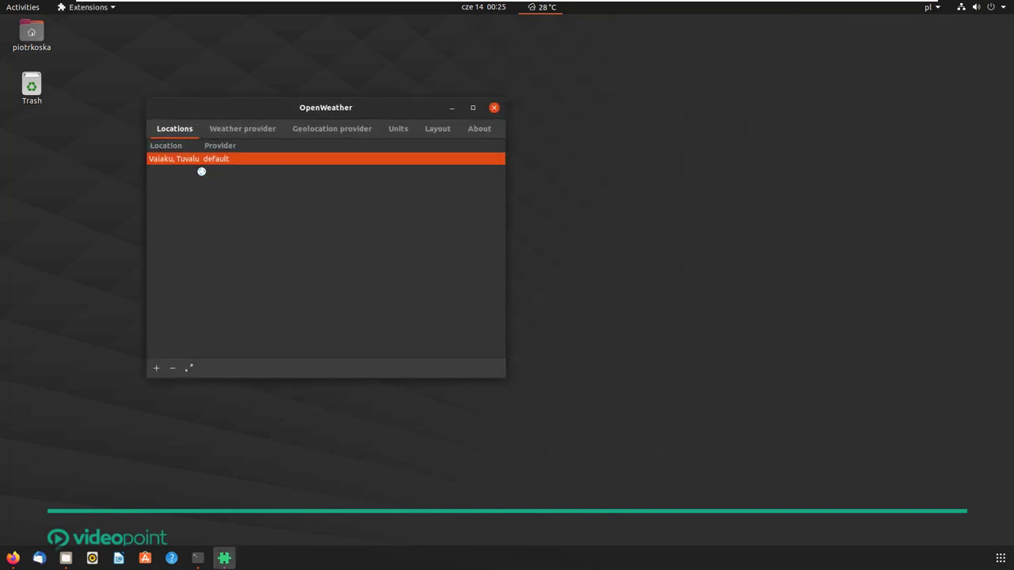
pyautogui.click(191, 369)
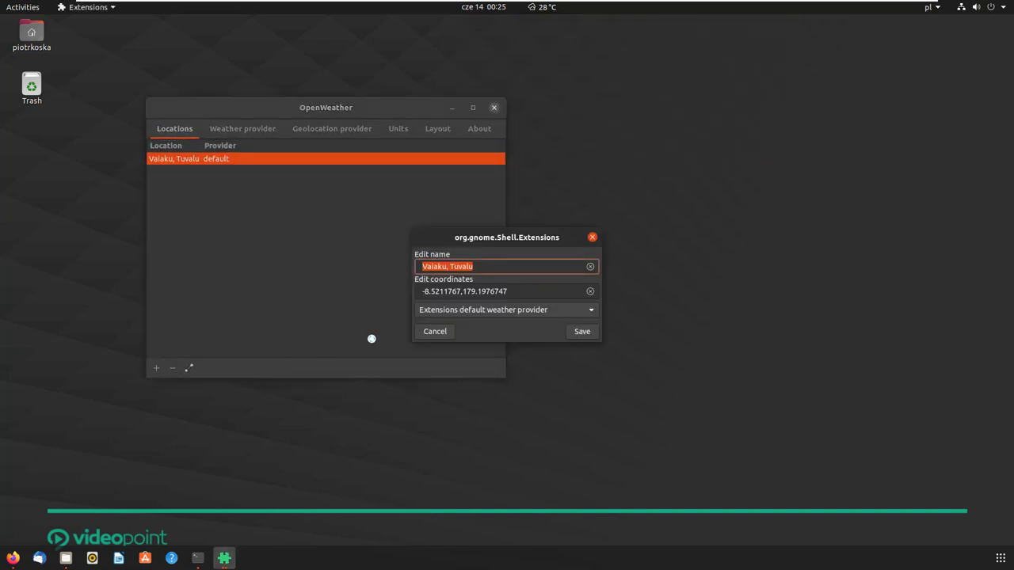
pyautogui.moveTo(515, 292); pyautogui.dragTo(394, 292)
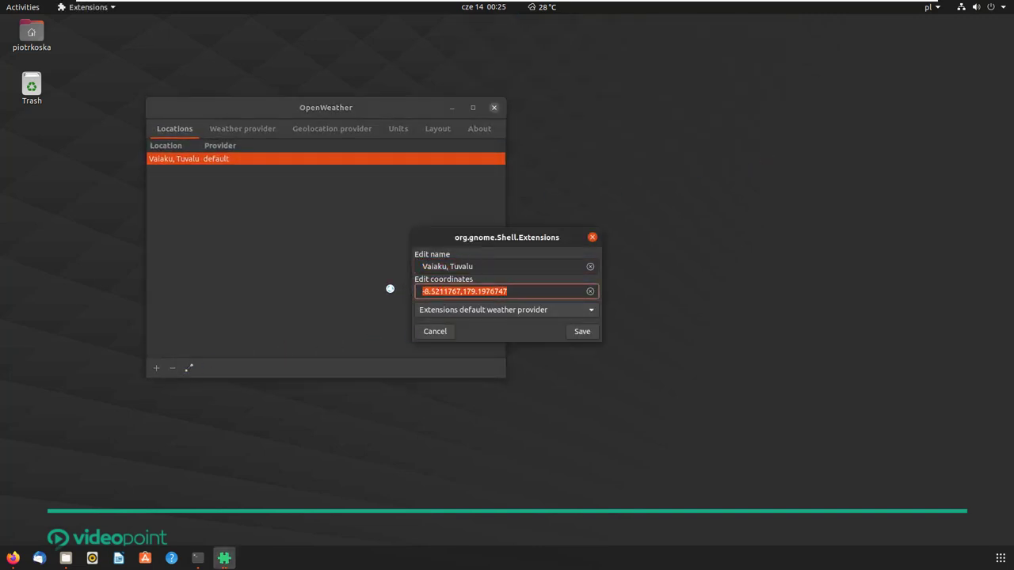
pyautogui.hotkey('ctrl', 'v')
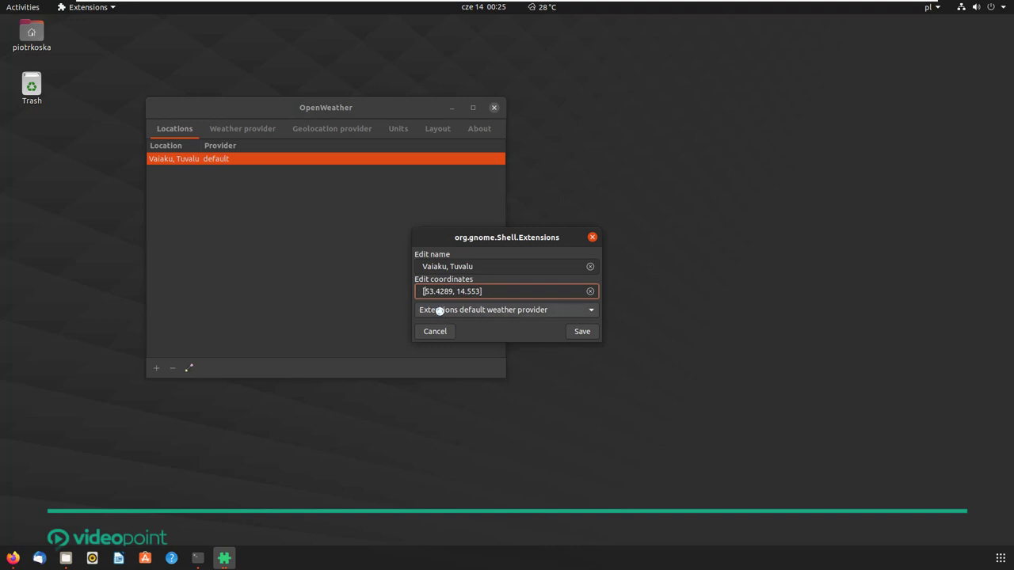
pyautogui.press('Delete')
# Rename the edited location Szczecin, save it, and check its current weather and forecast on the desktop.
pyautogui.moveTo(482, 266); pyautogui.dragTo(385, 267)
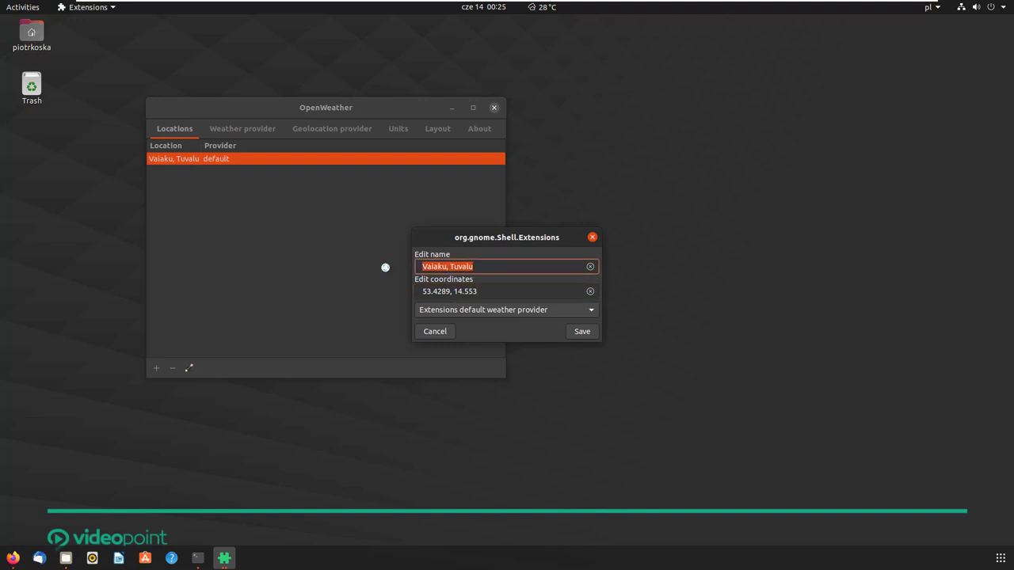
pyautogui.write('Szczecin')
pyautogui.click(588, 333)
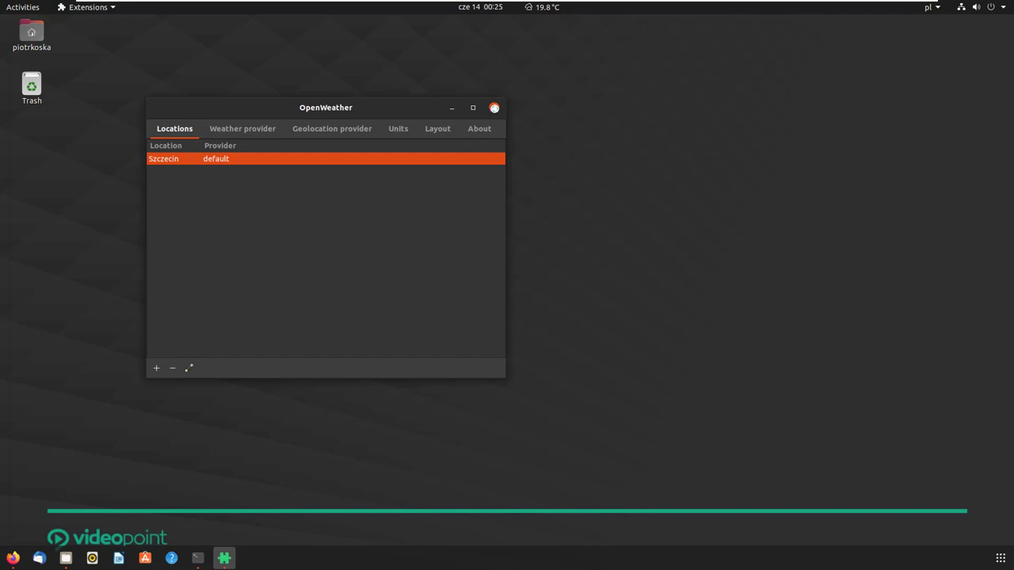
pyautogui.click(494, 108)
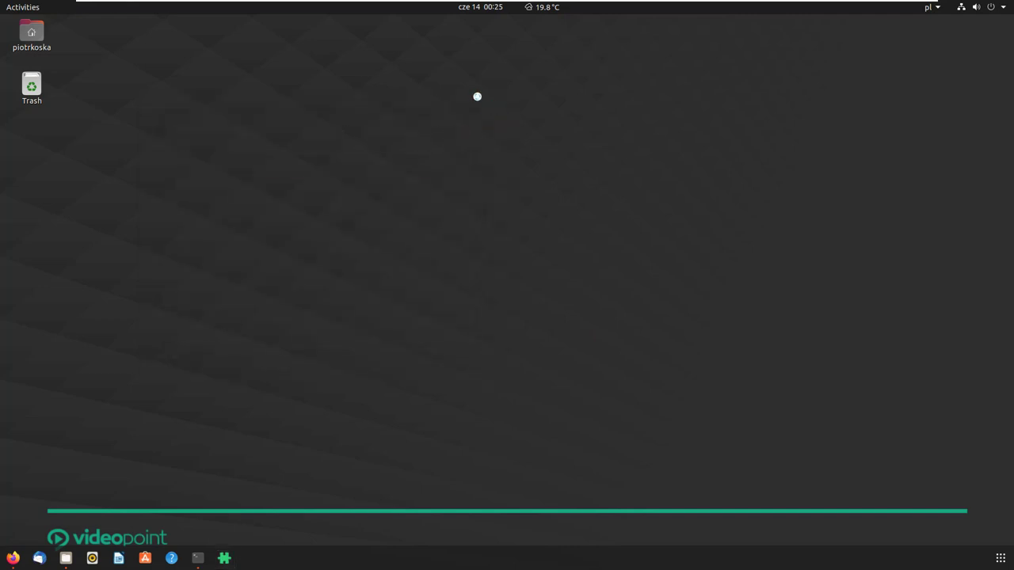
pyautogui.click(542, 8)
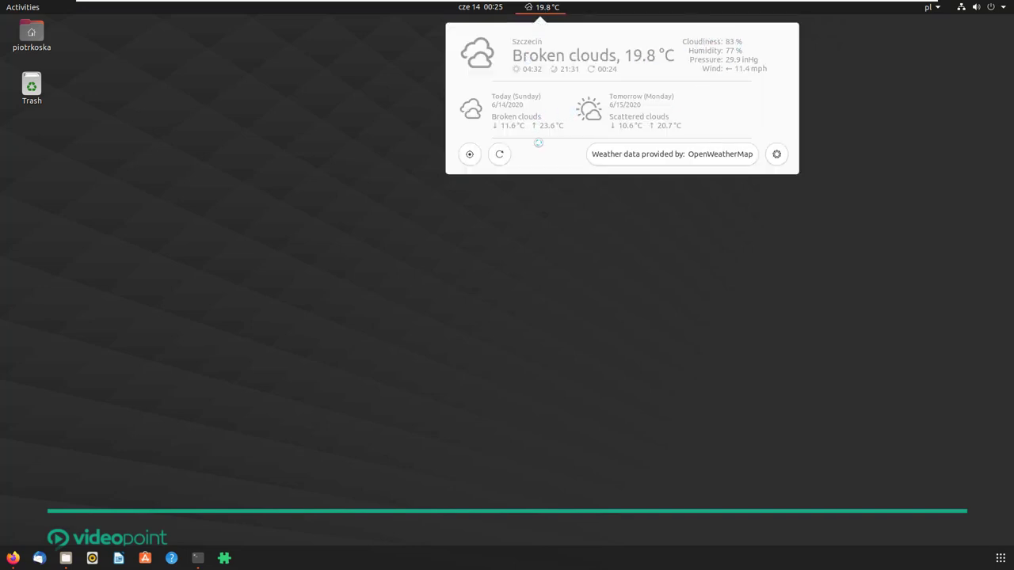
pyautogui.click(878, 86)
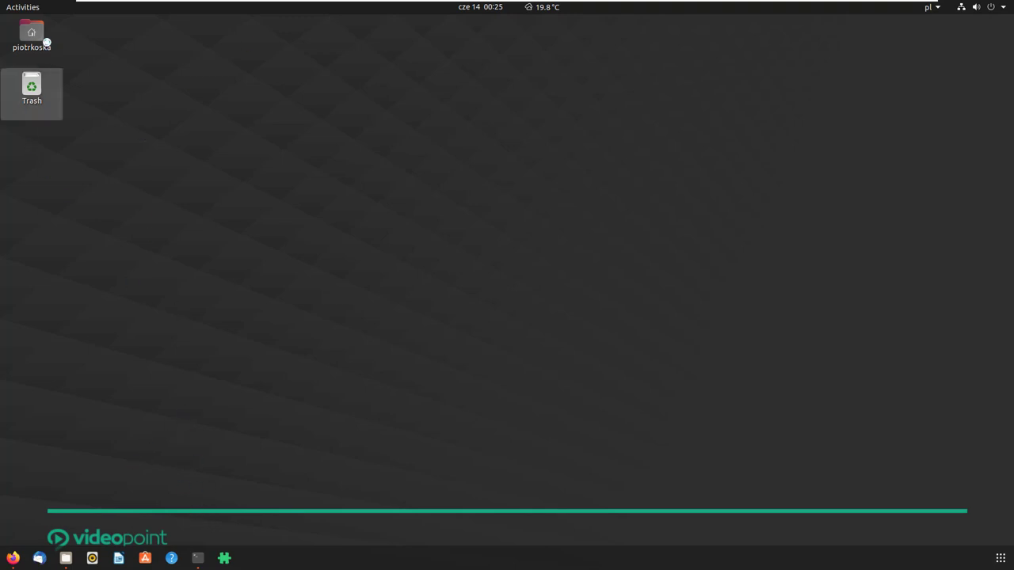
# Open Tweaks and enable the Ubuntu dock extension after looking over the appearance options.
pyautogui.click(34, 7)
pyautogui.write('tw')
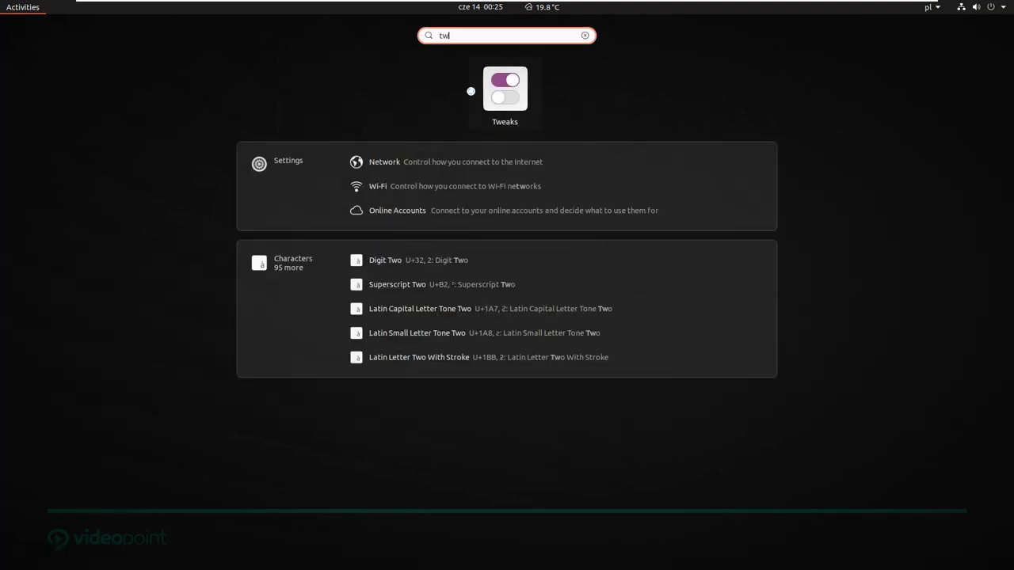
pyautogui.click(499, 94)
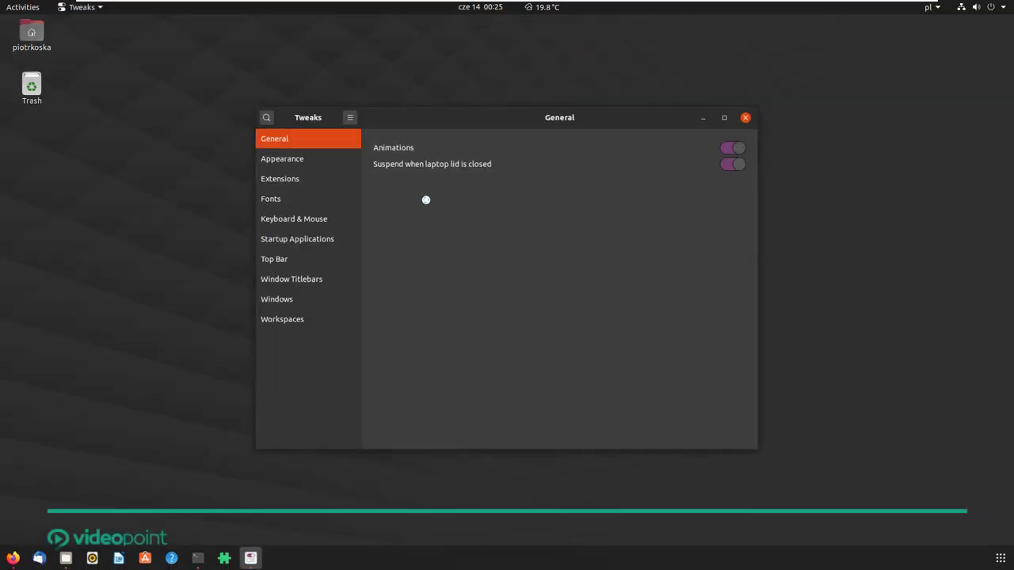
pyautogui.click(293, 177)
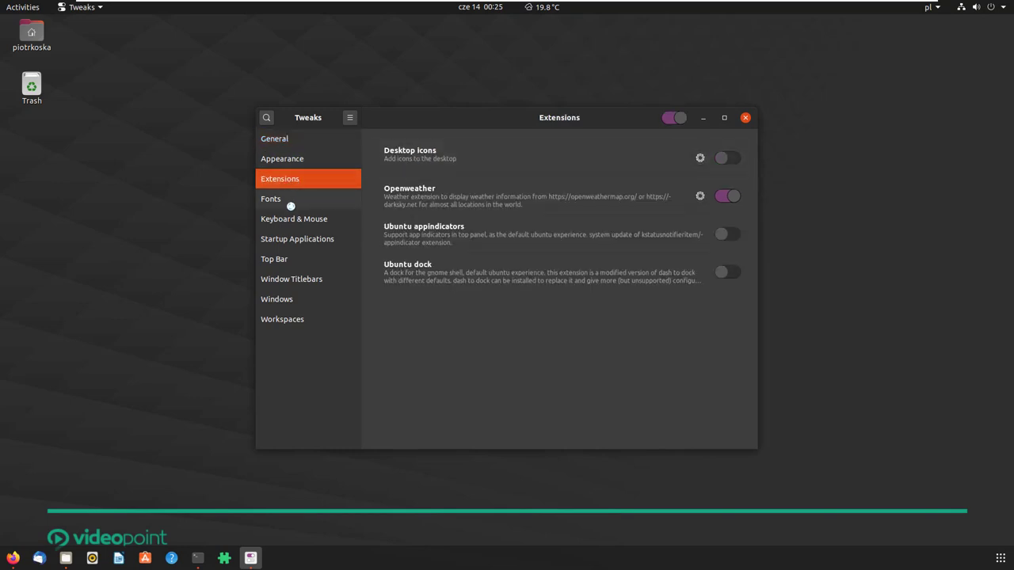
pyautogui.click(283, 160)
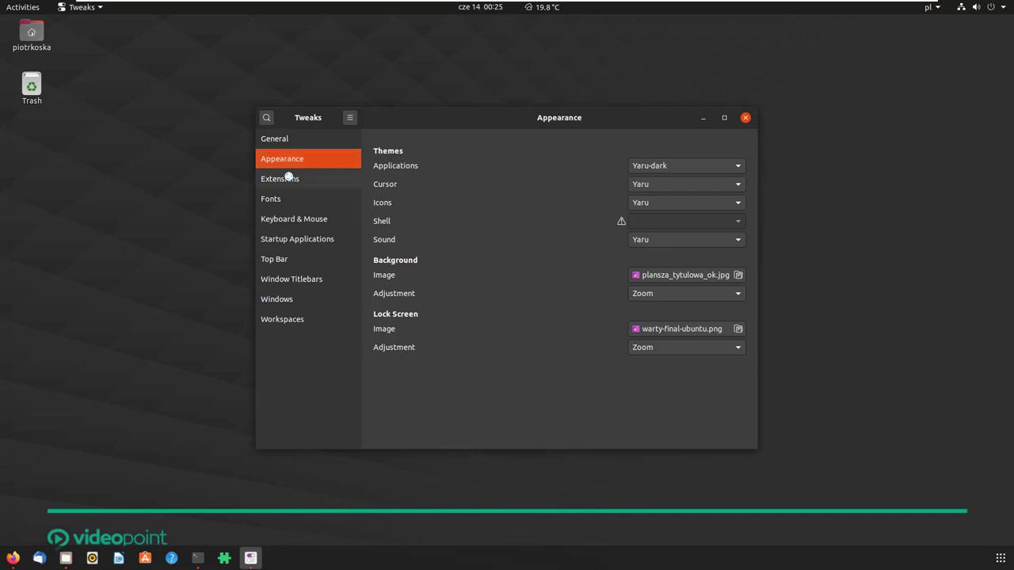
pyautogui.click(289, 178)
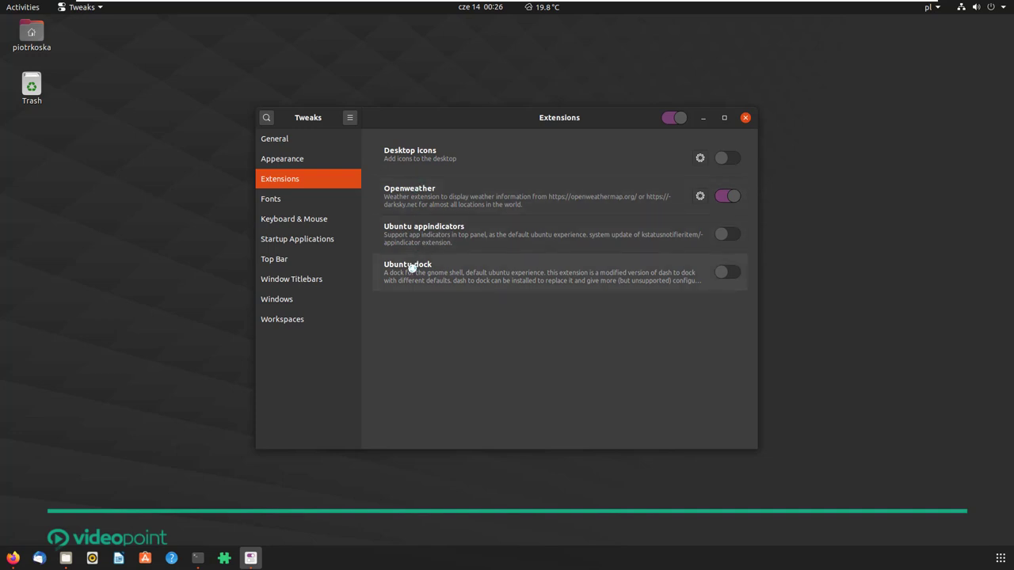
pyautogui.click(721, 273)
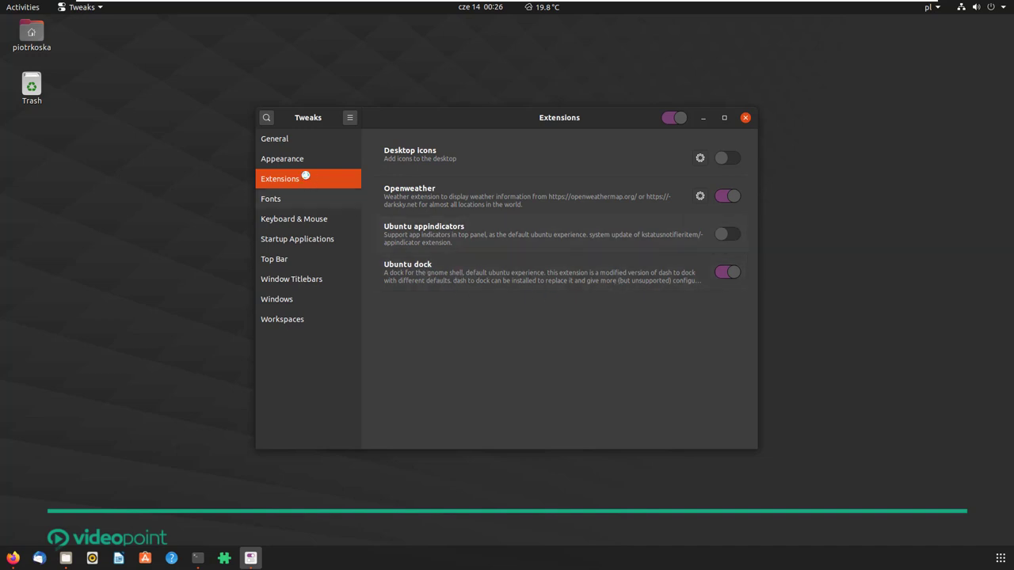
# Enable the Desktop icons extension in Tweaks and open its settings, with the Tweaks window moved aside.
pyautogui.click(280, 140)
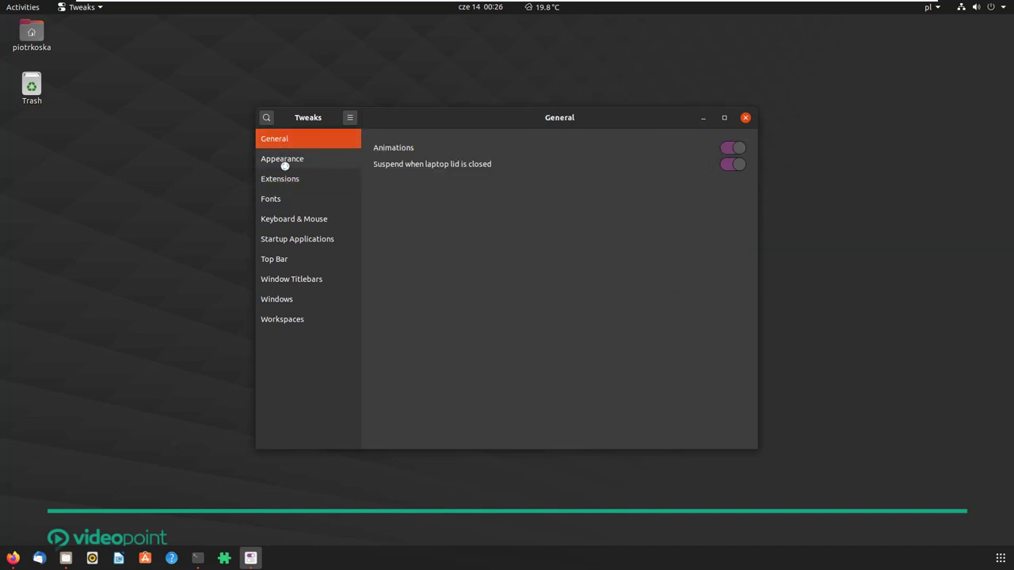
pyautogui.click(283, 163)
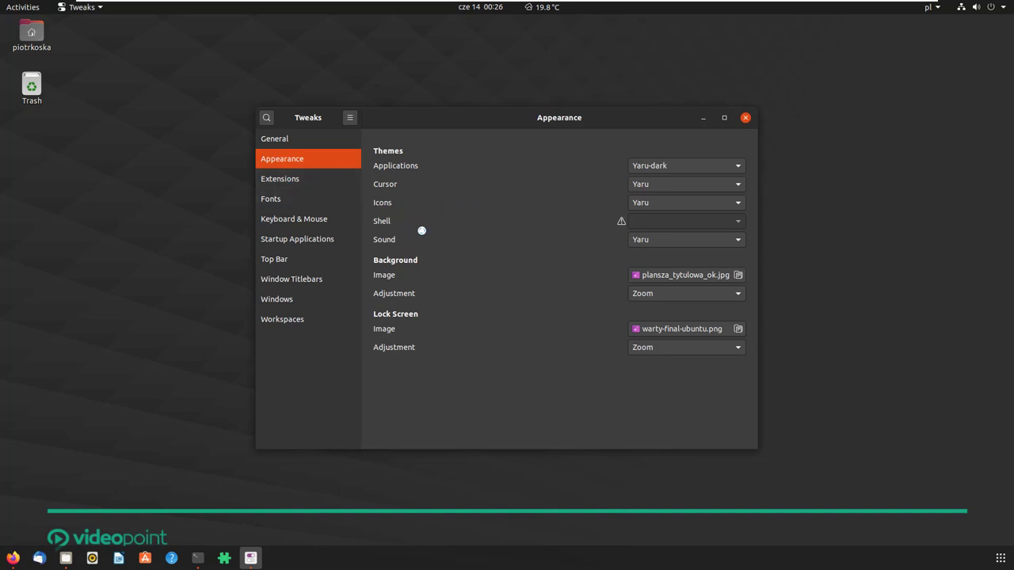
pyautogui.click(291, 180)
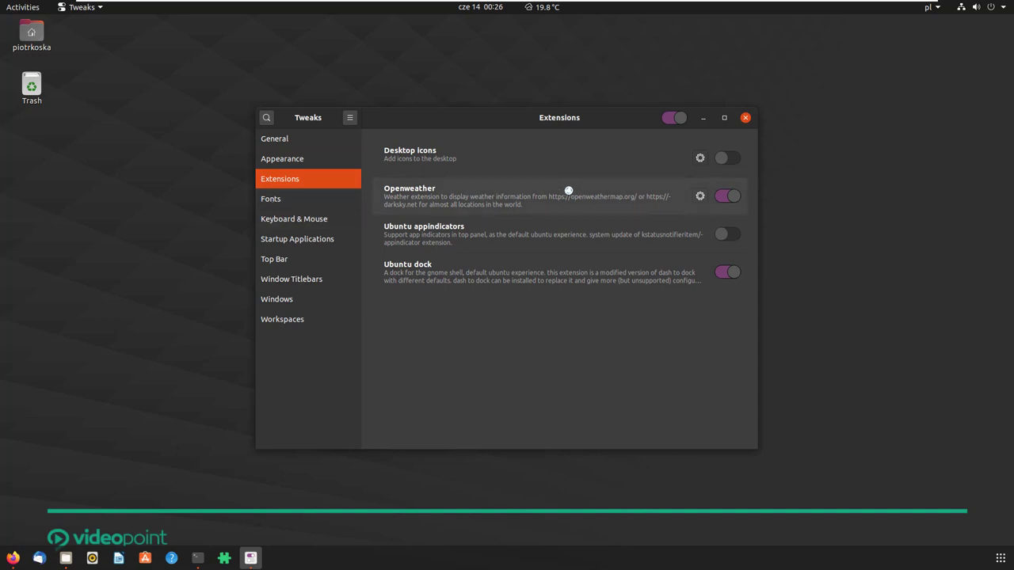
pyautogui.click(724, 158)
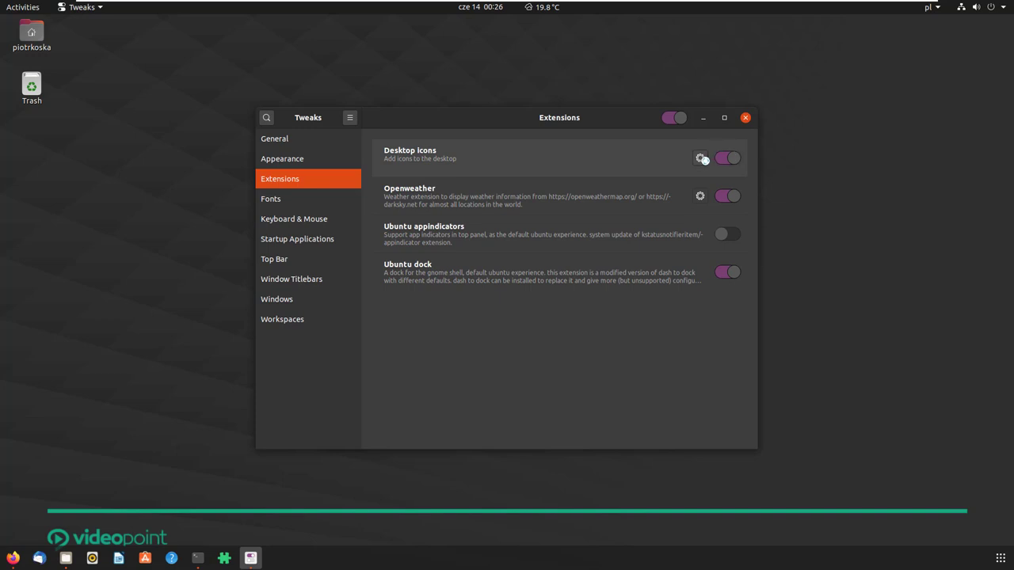
pyautogui.click(702, 159)
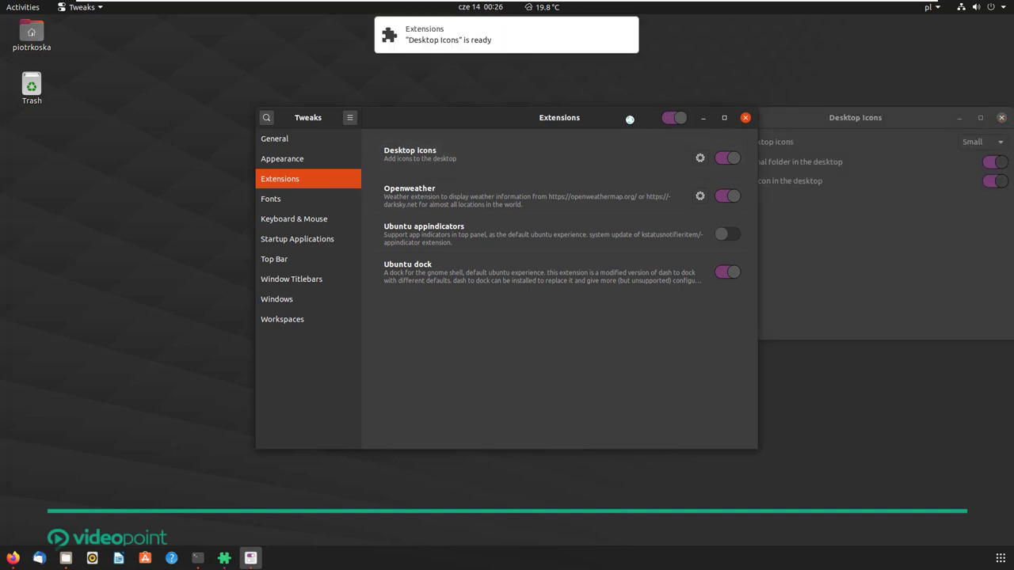
pyautogui.moveTo(610, 123); pyautogui.dragTo(505, 114)
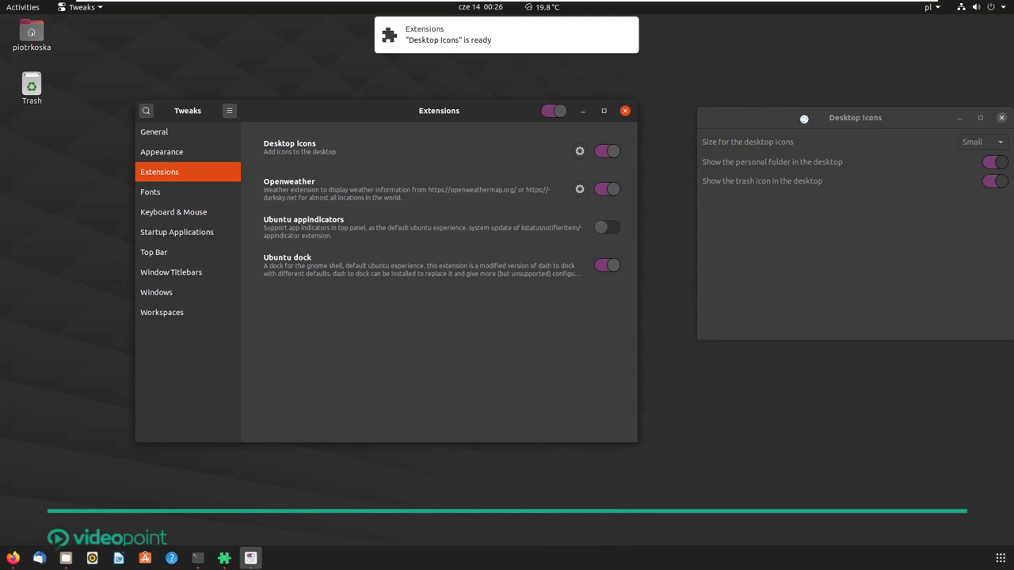
# Try the Large size for the desktop icons and set it back to Small.
pyautogui.click(947, 150)
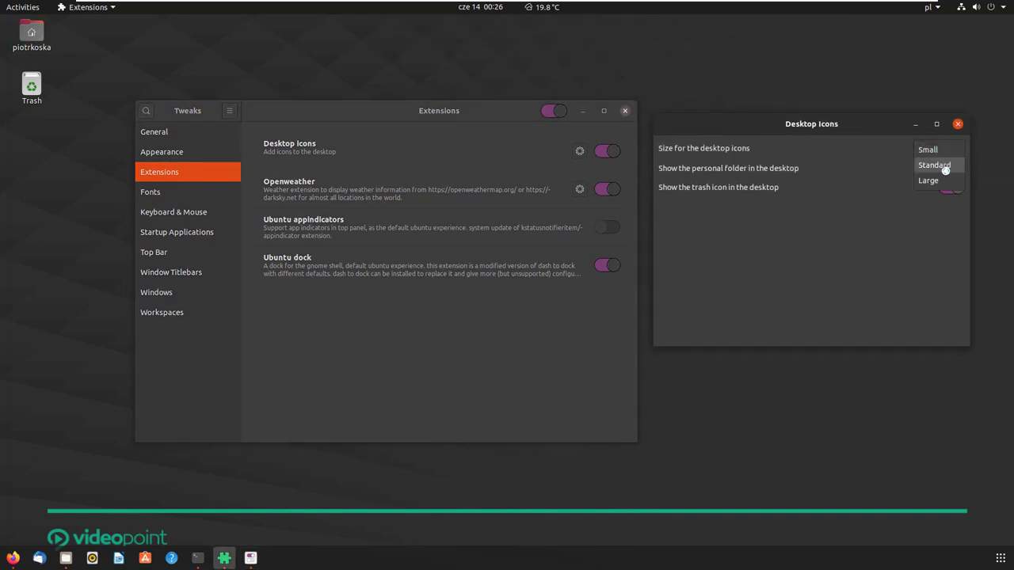
pyautogui.click(940, 181)
pyautogui.click(946, 148)
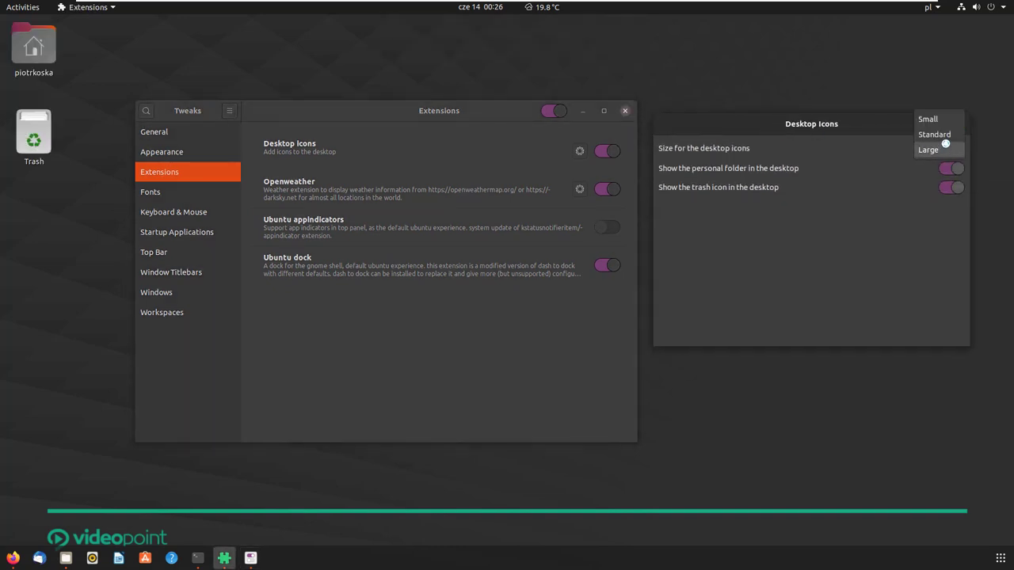
pyautogui.click(937, 118)
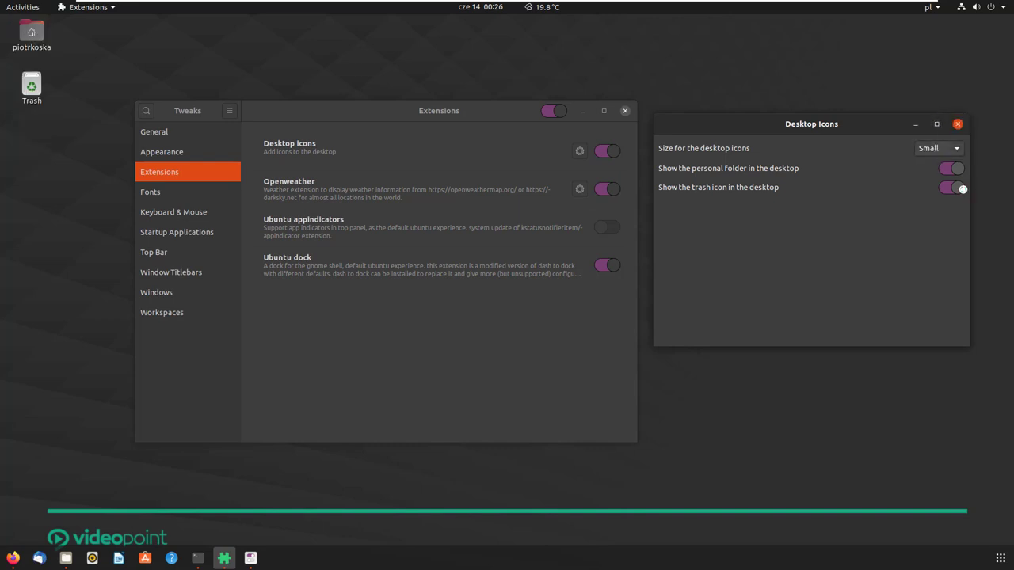
# Close the Desktop Icons and OpenWeather settings windows while looking over the Appearance, General, Fonts and Keyboard & Mouse pages of Tweaks.
pyautogui.click(959, 125)
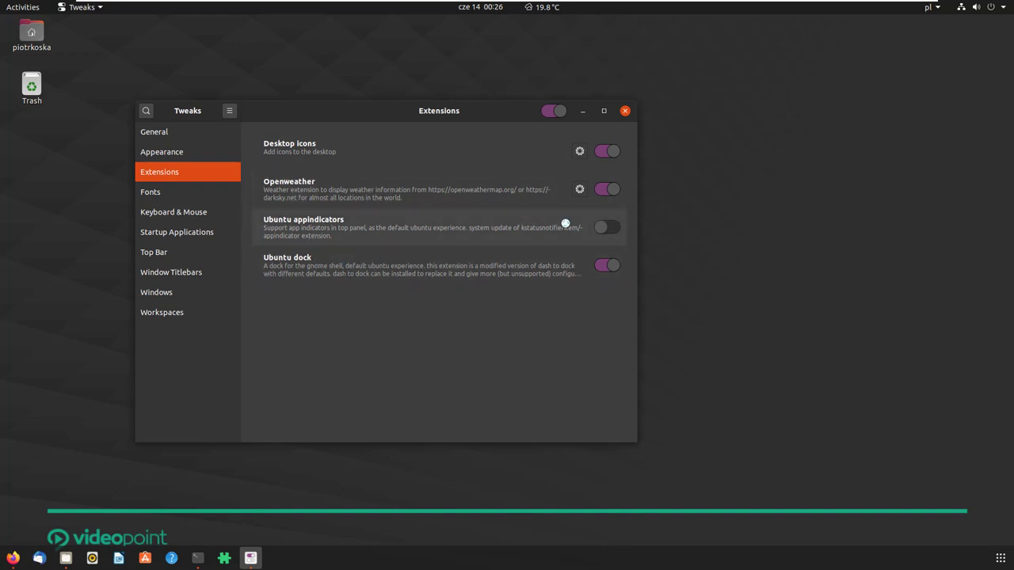
pyautogui.click(162, 151)
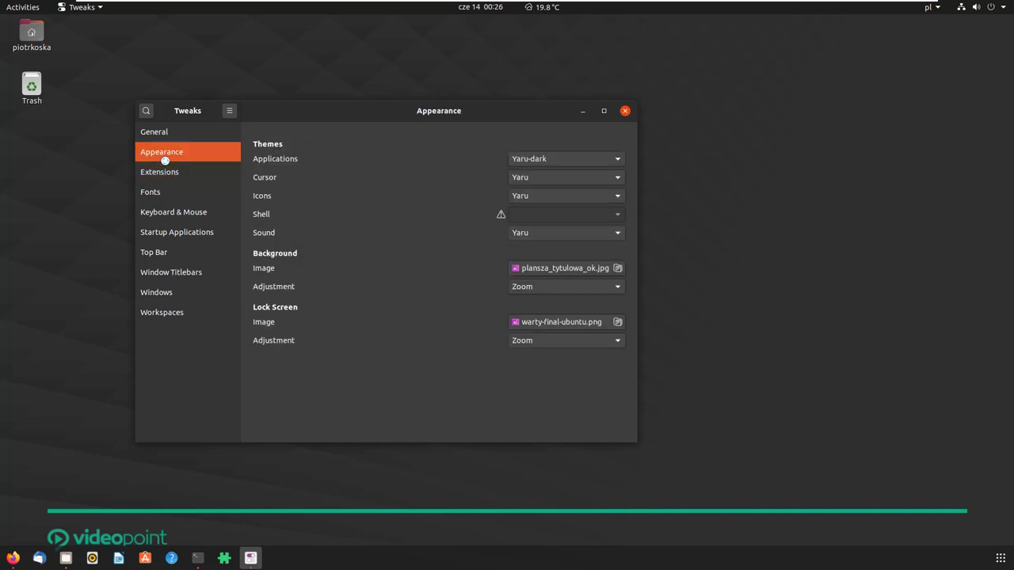
pyautogui.click(164, 131)
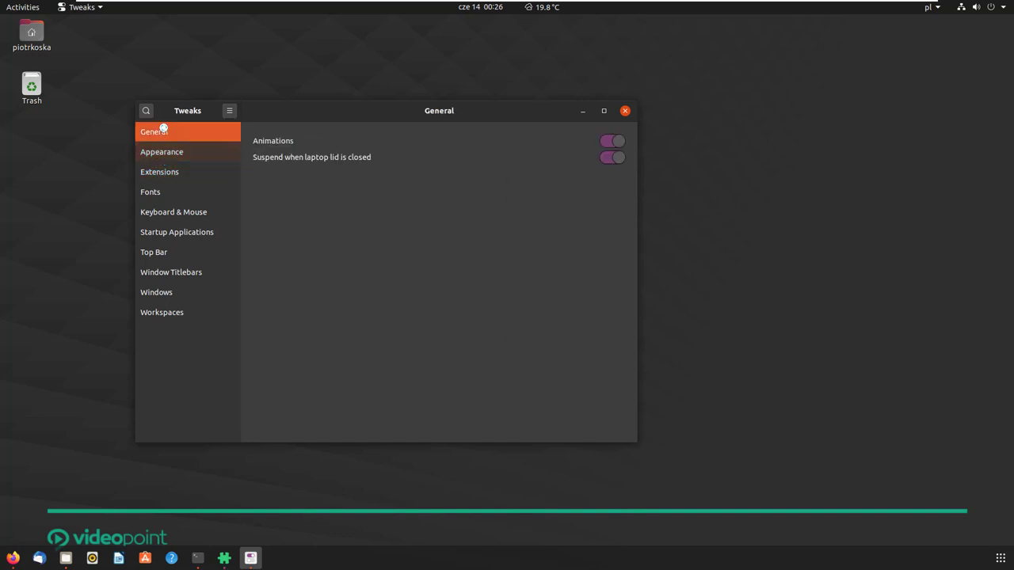
pyautogui.click(157, 195)
pyautogui.click(185, 212)
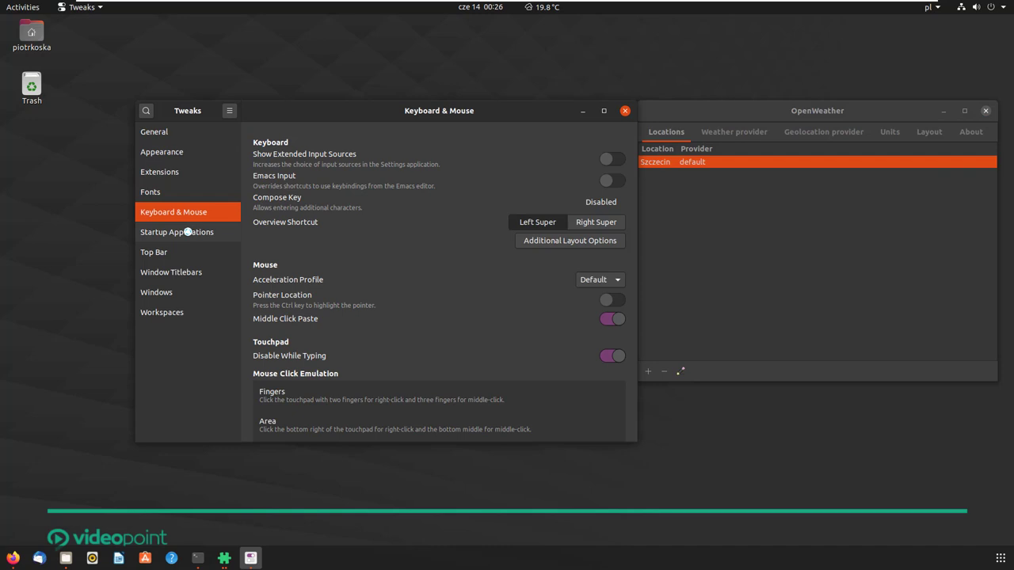
pyautogui.click(985, 111)
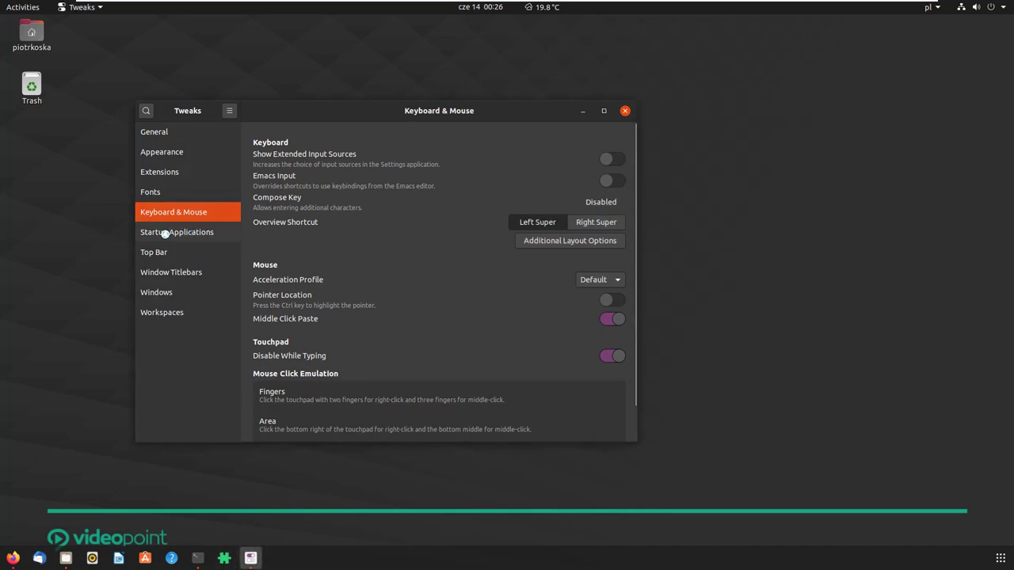
# Look over the Startup Applications, Top Bar, Window Titlebars, Windows and Workspaces pages and the general Tweaks options such as resetting to defaults.
pyautogui.click(165, 232)
pyautogui.click(179, 252)
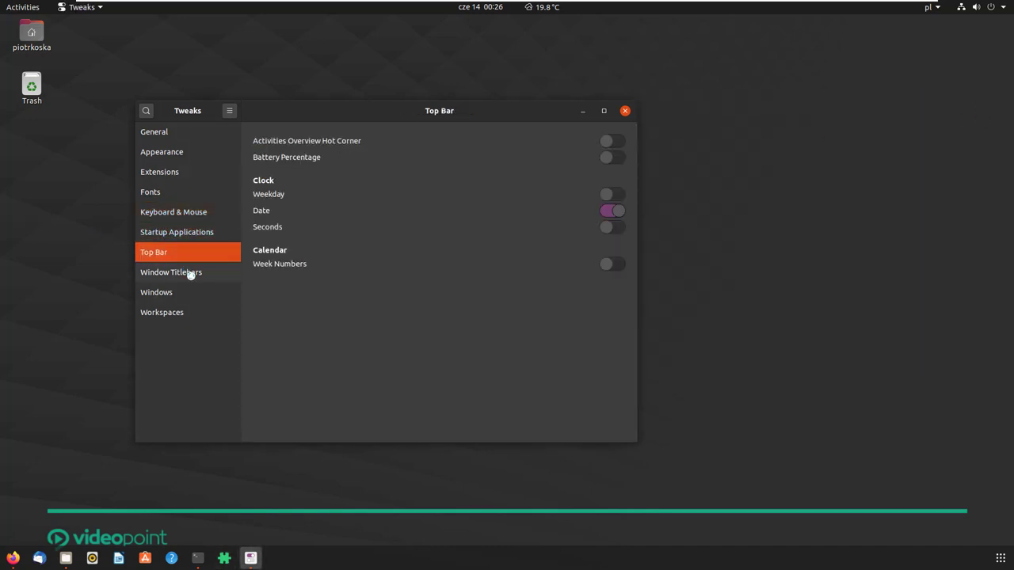
pyautogui.click(187, 273)
pyautogui.click(167, 293)
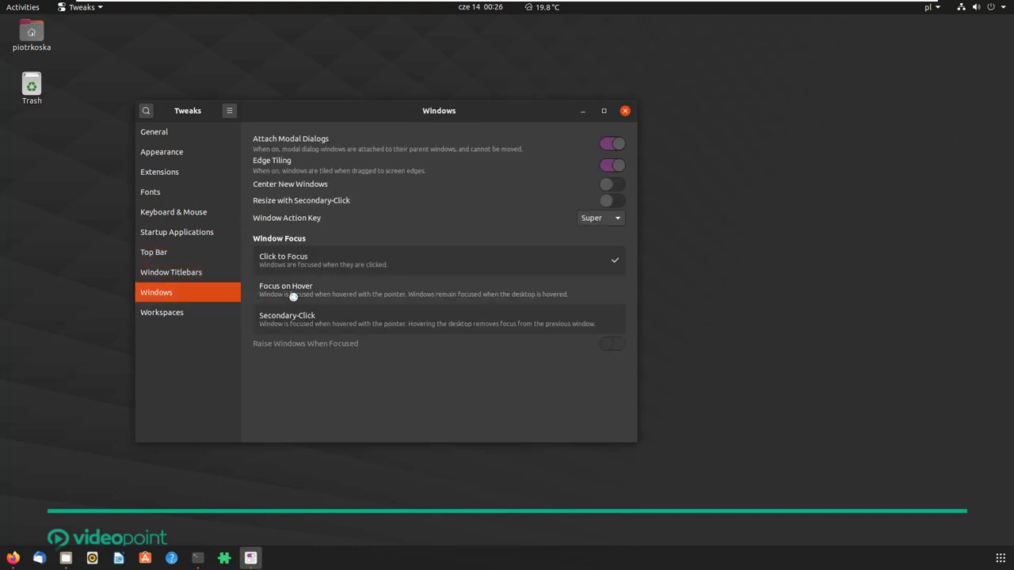
pyautogui.click(168, 321)
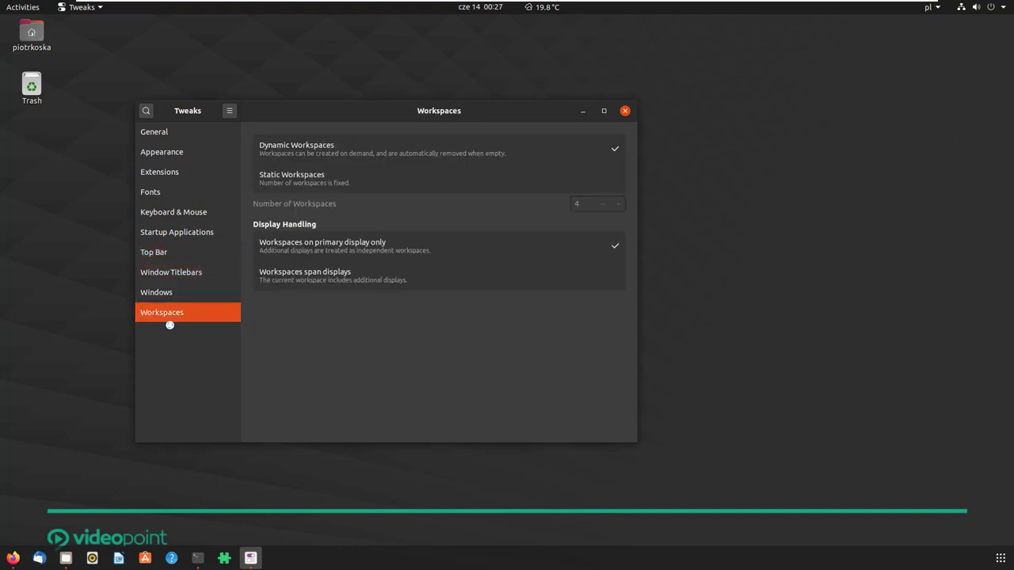
pyautogui.click(229, 111)
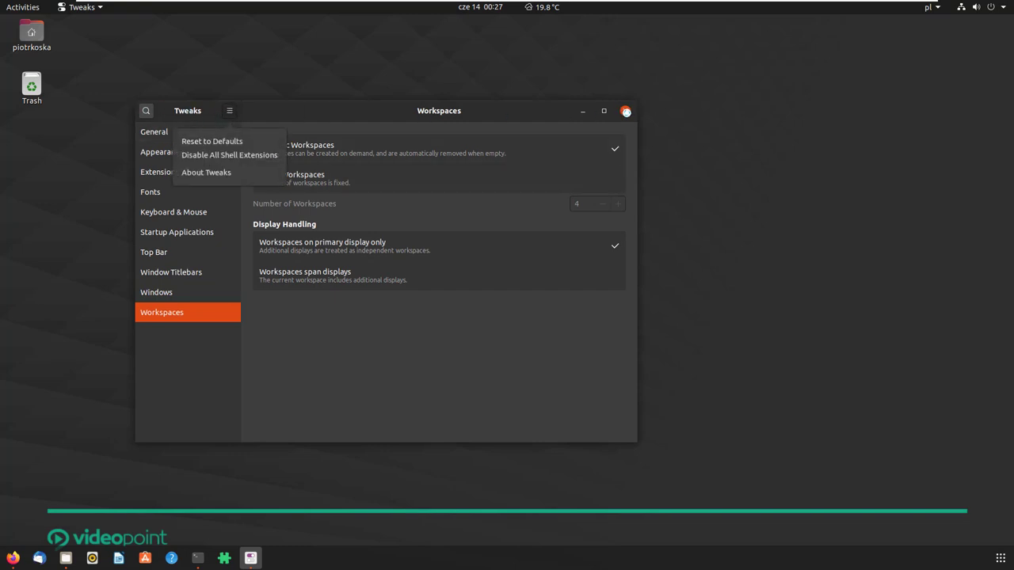
pyautogui.click(149, 130)
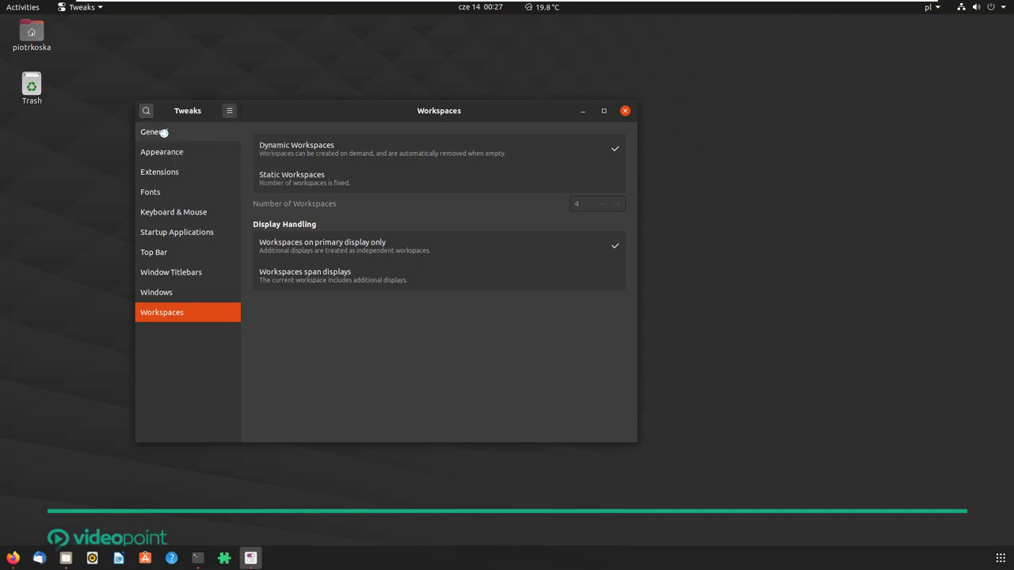
# Go through all Tweaks categories once more from General to Workspaces, and close Tweaks.
pyautogui.click(164, 132)
pyautogui.click(165, 152)
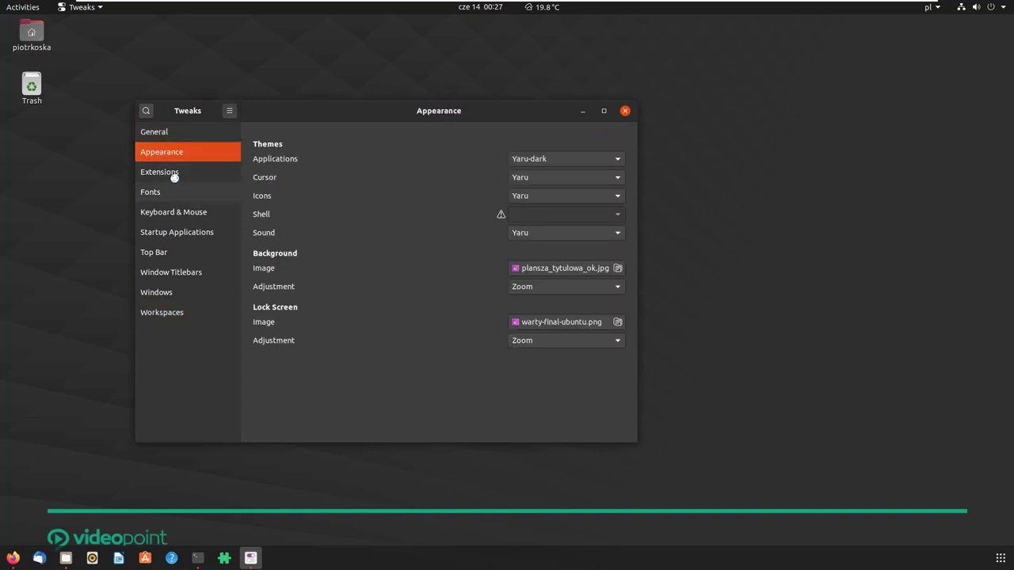
pyautogui.click(174, 174)
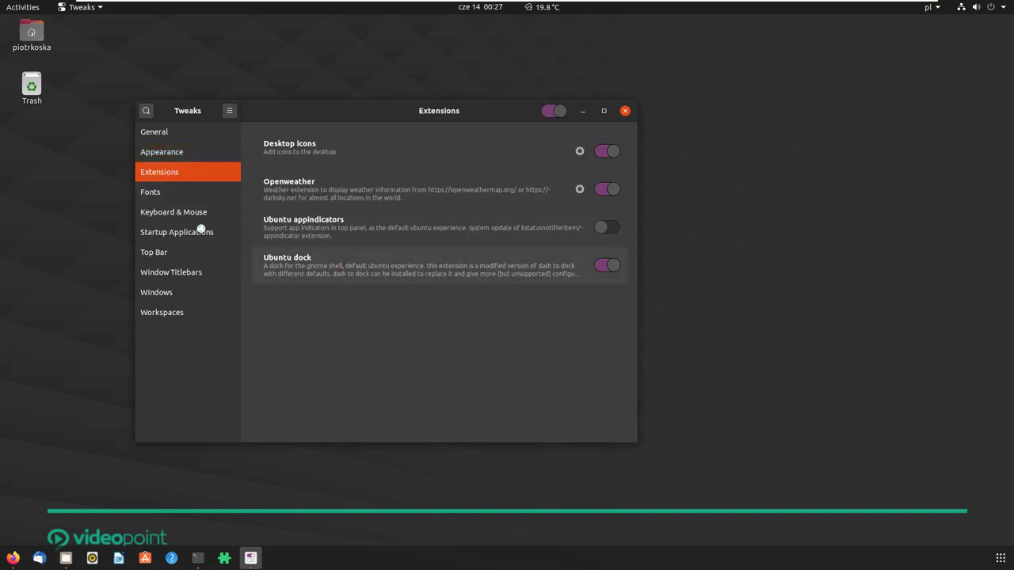
pyautogui.click(163, 193)
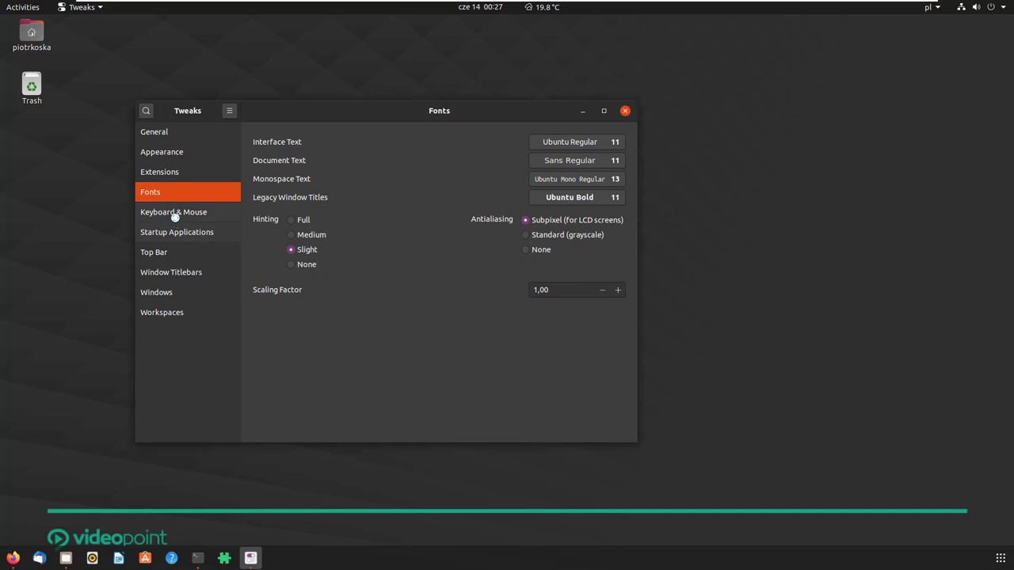
pyautogui.click(175, 212)
pyautogui.click(179, 231)
pyautogui.click(163, 252)
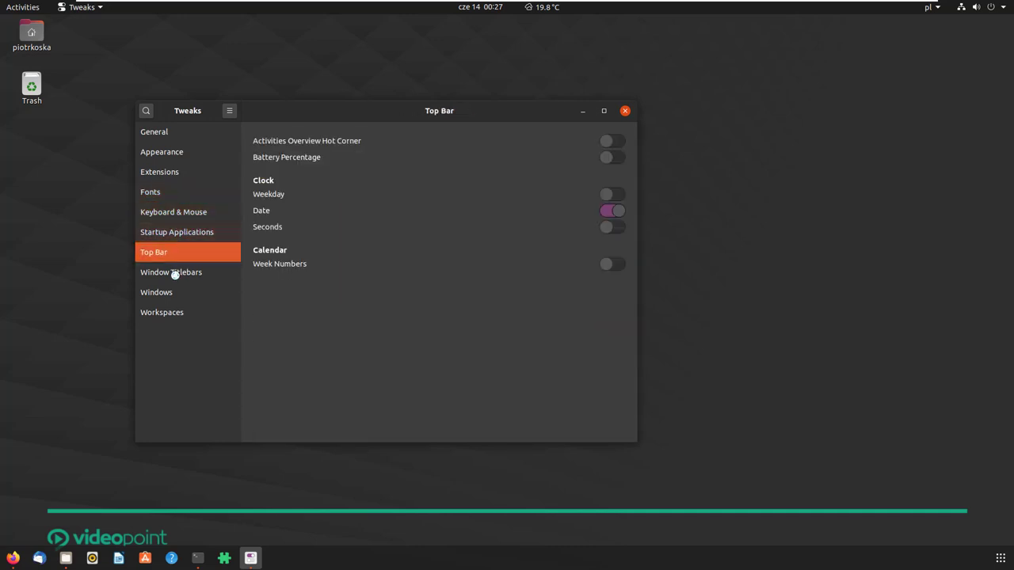
pyautogui.click(202, 273)
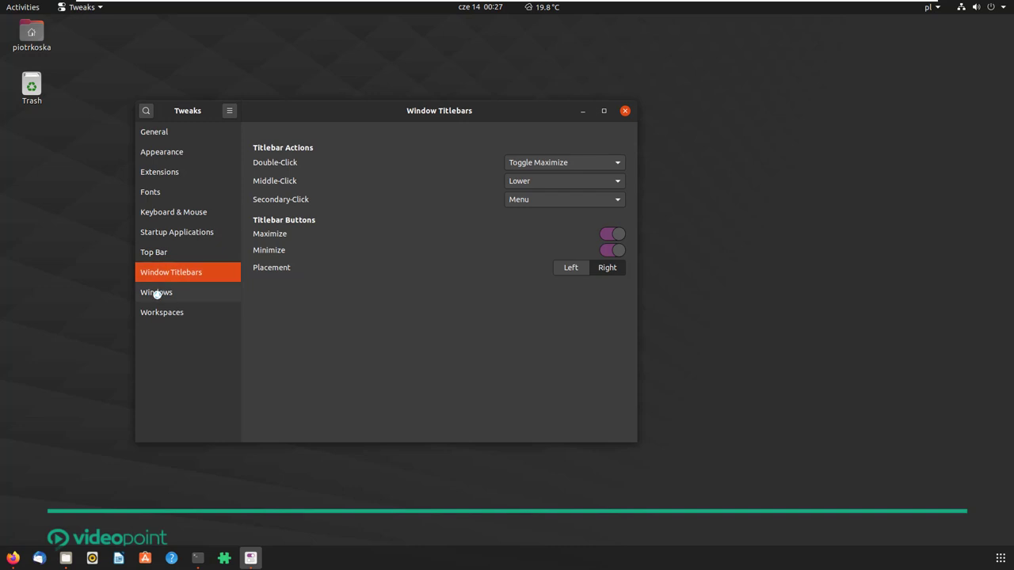
pyautogui.click(157, 294)
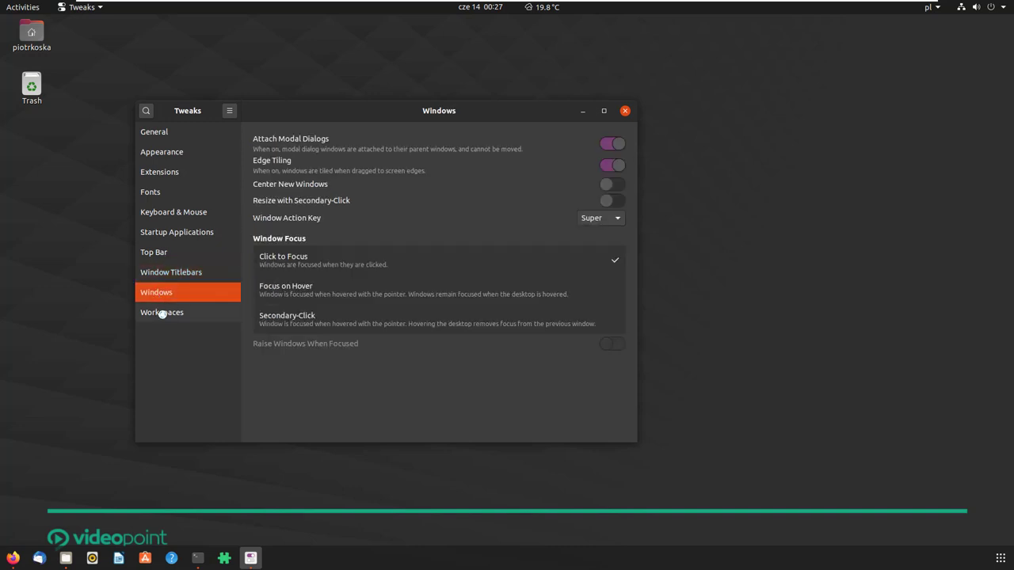
pyautogui.click(162, 314)
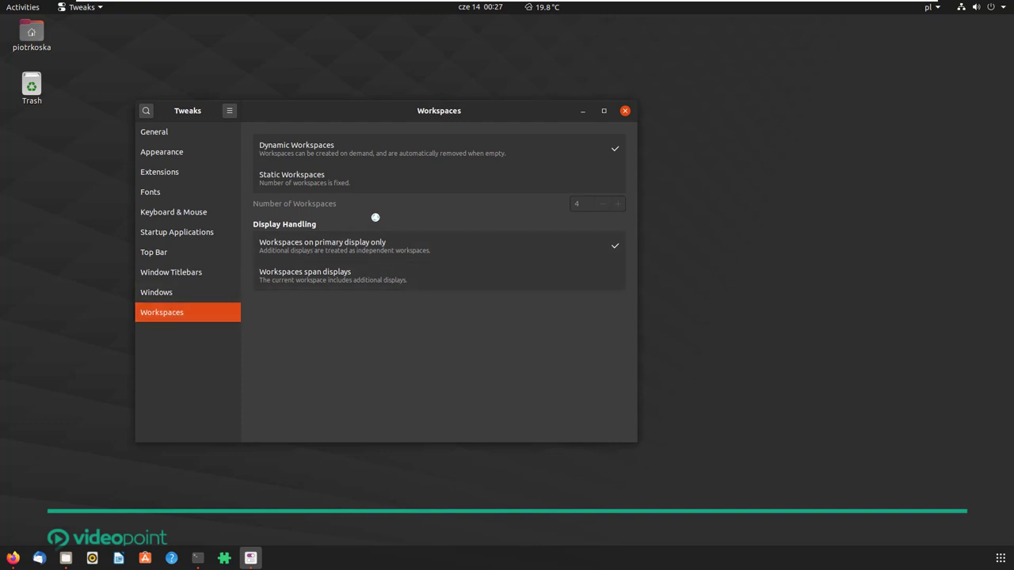
pyautogui.click(625, 111)
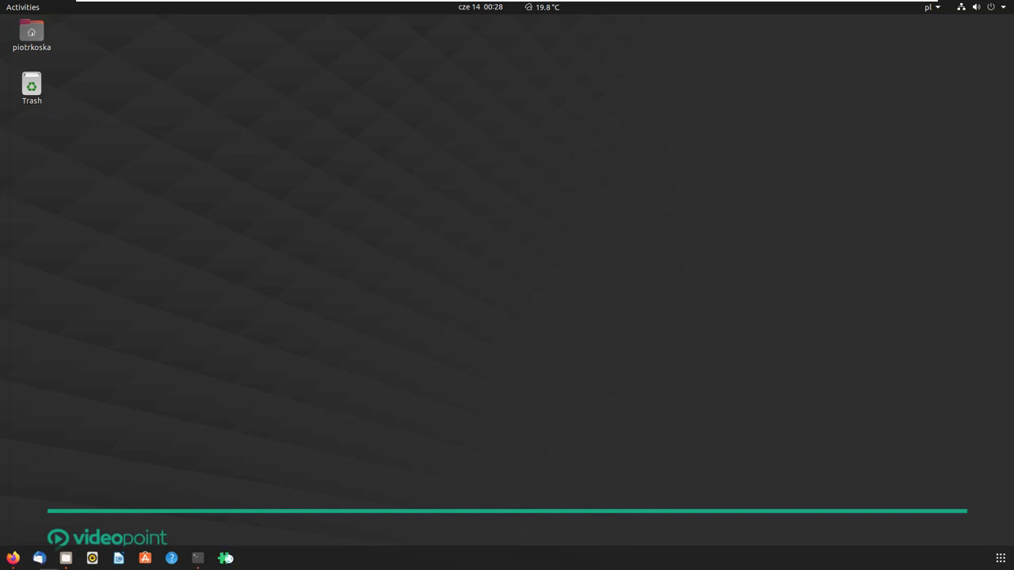
pyautogui.rightClick(227, 558)
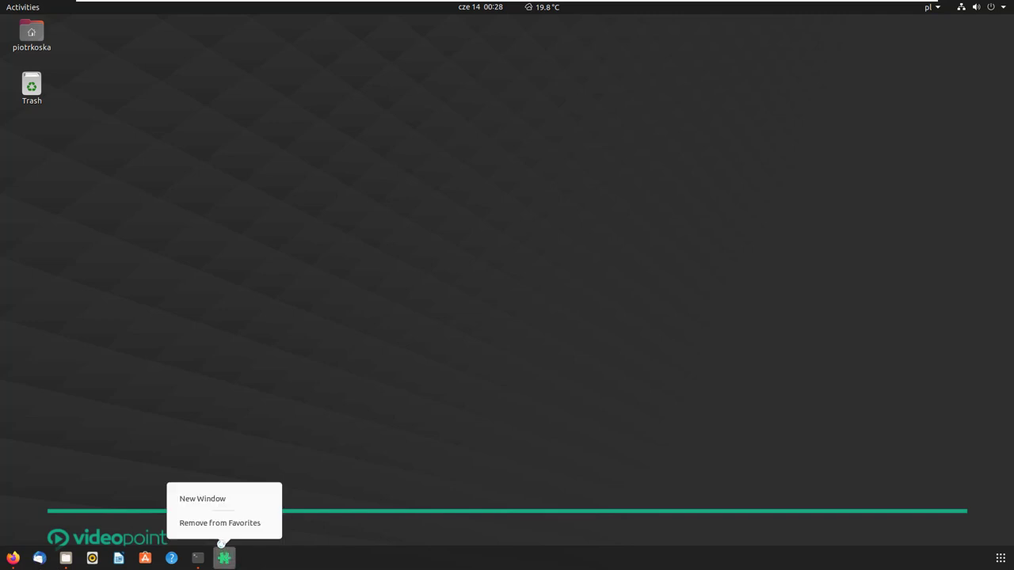
pyautogui.click(267, 559)
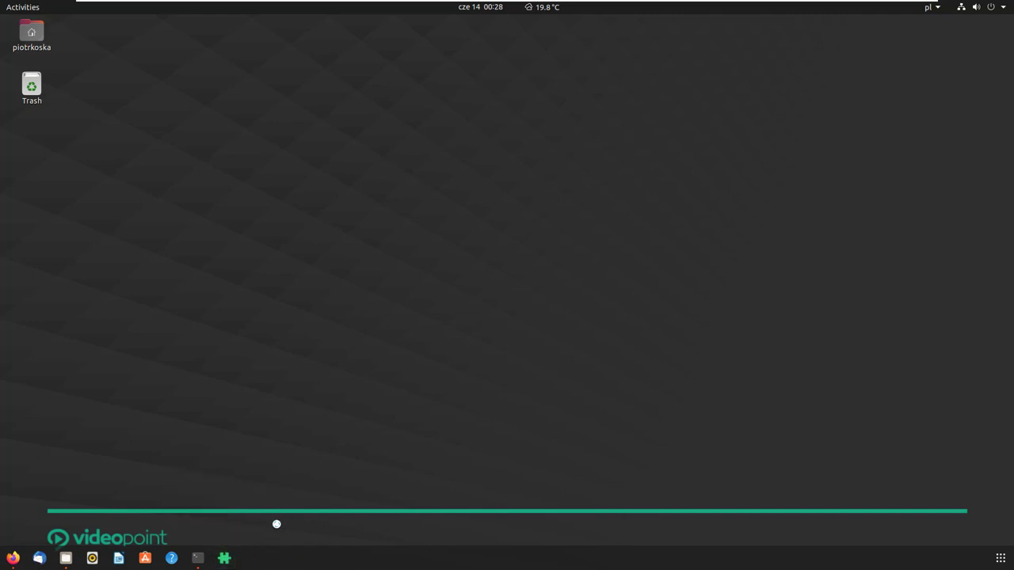
# Run sudo apt install dconf-editor -y in a maximized Terminal window, authorize it with the account password, and close Terminal.
pyautogui.click(197, 559)
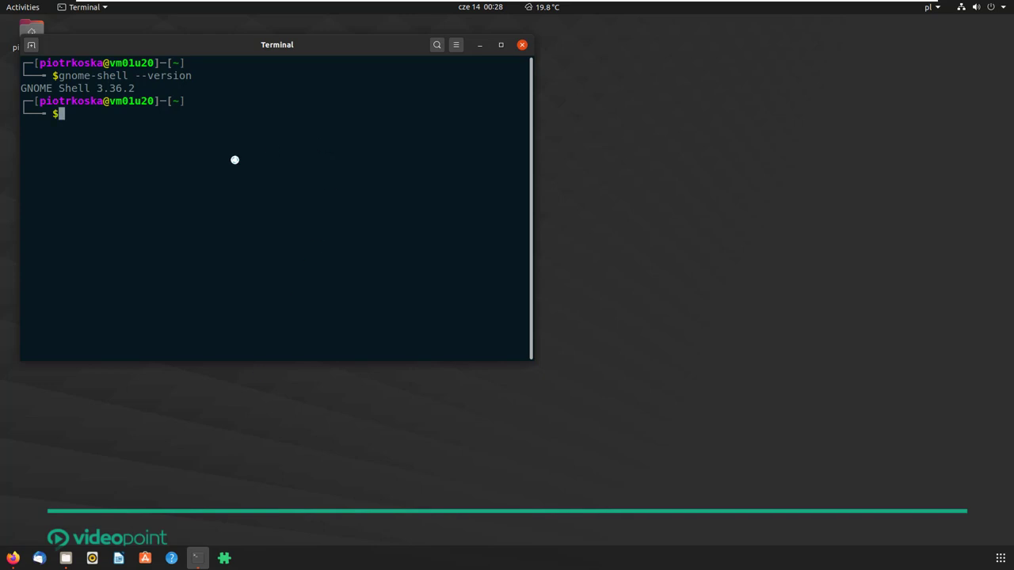
pyautogui.click(501, 45)
pyautogui.write('su')
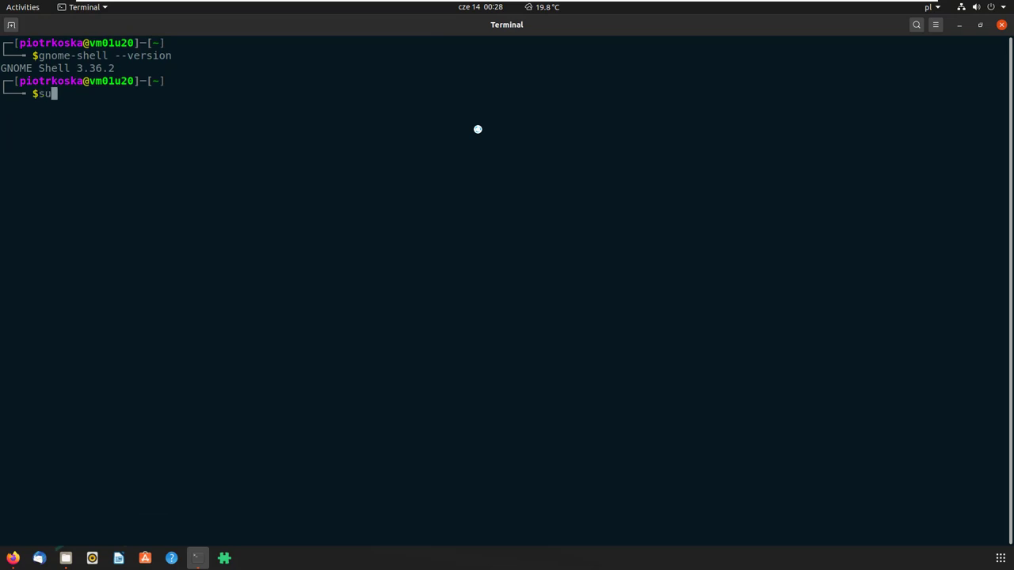
pyautogui.write('do apt install dconf')
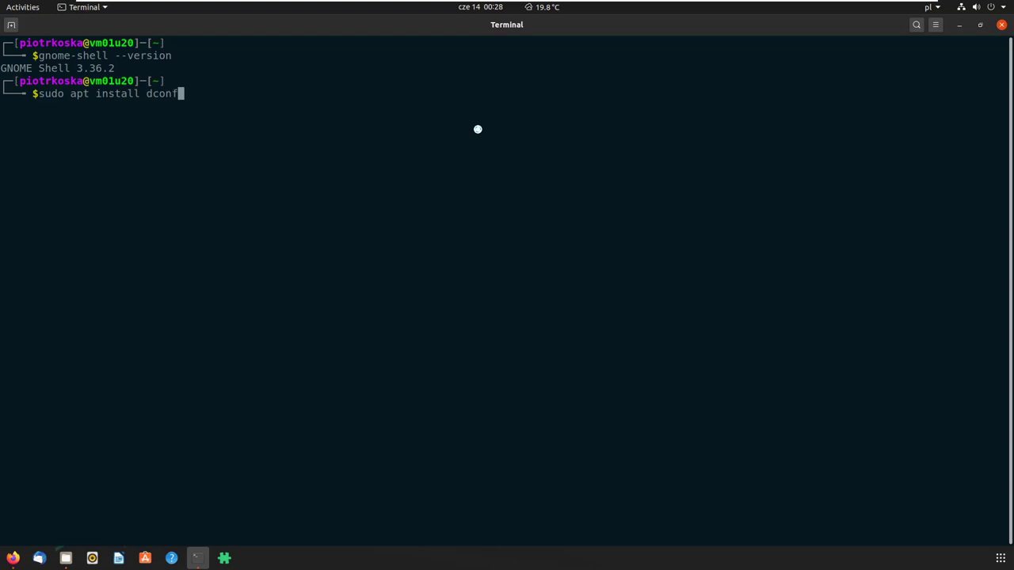
pyautogui.write('-editor -y')
pyautogui.press('Return')
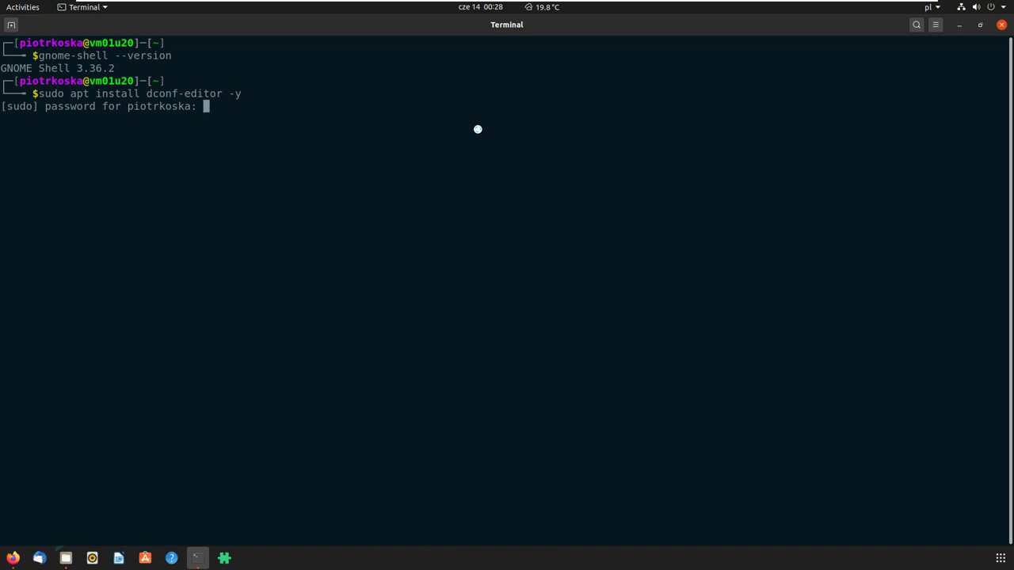
pyautogui.press('Return')
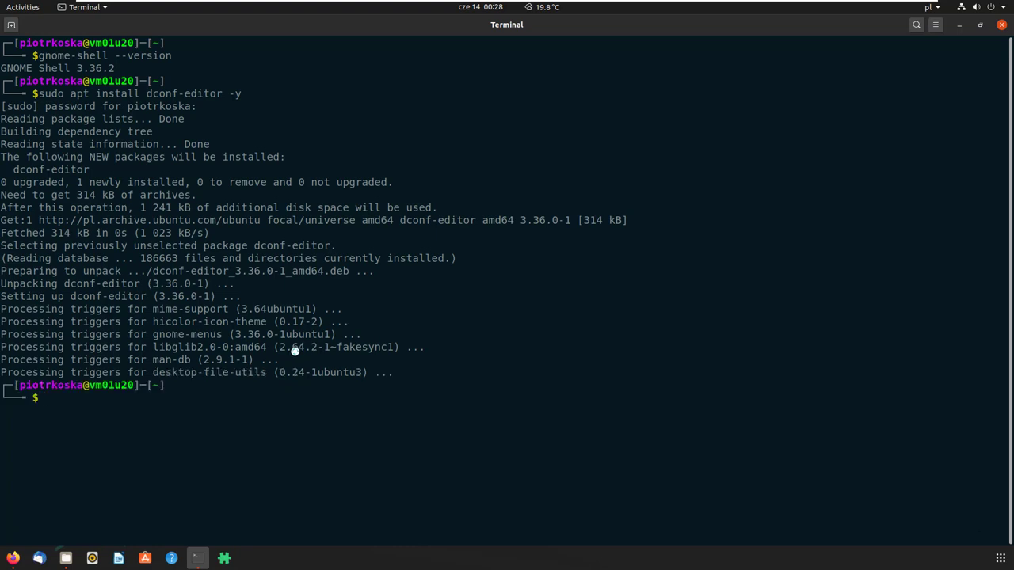
pyautogui.click(1003, 25)
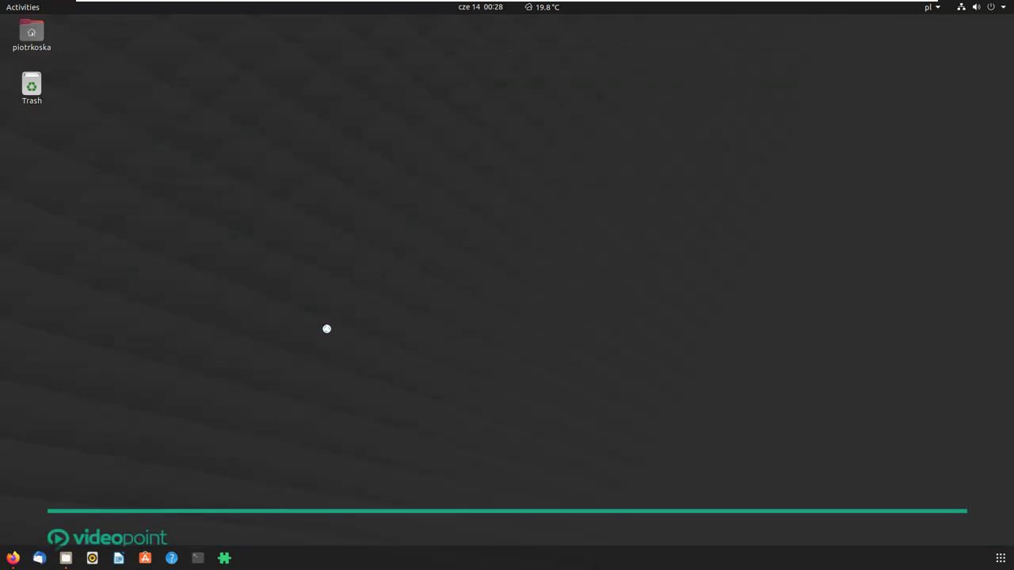
# Search the installed applications for dconf, and launch dconf Editor in a maximized window with its caution notice accepted.
pyautogui.click(36, 8)
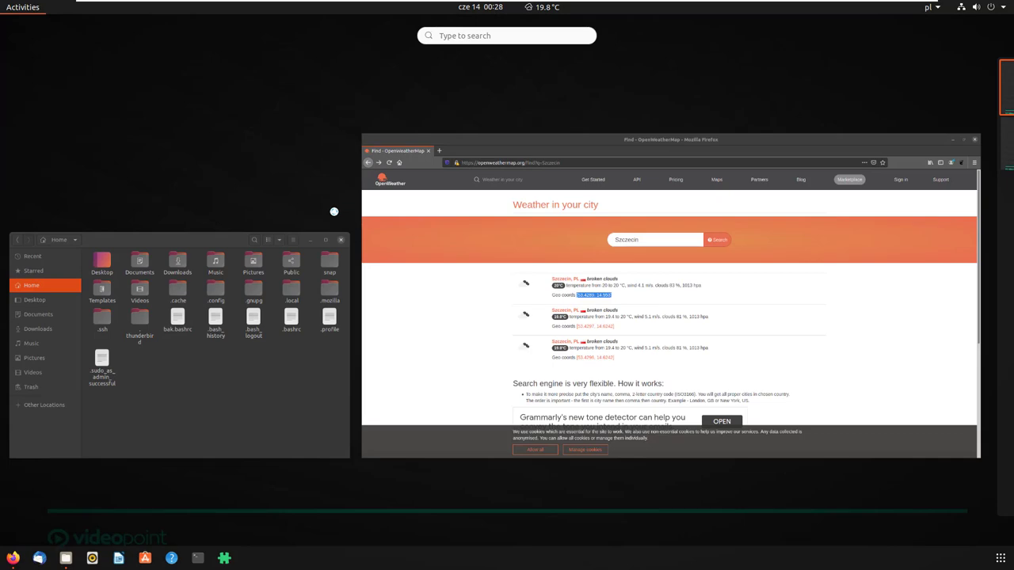
pyautogui.write('de')
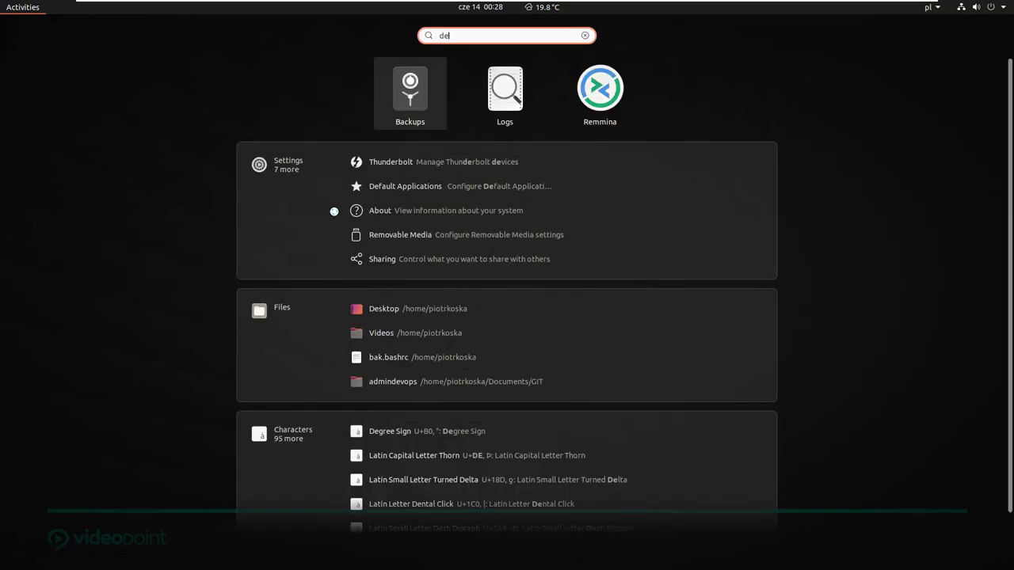
pyautogui.press('BackSpace')
pyautogui.press('BackSpace')
pyautogui.write('d')
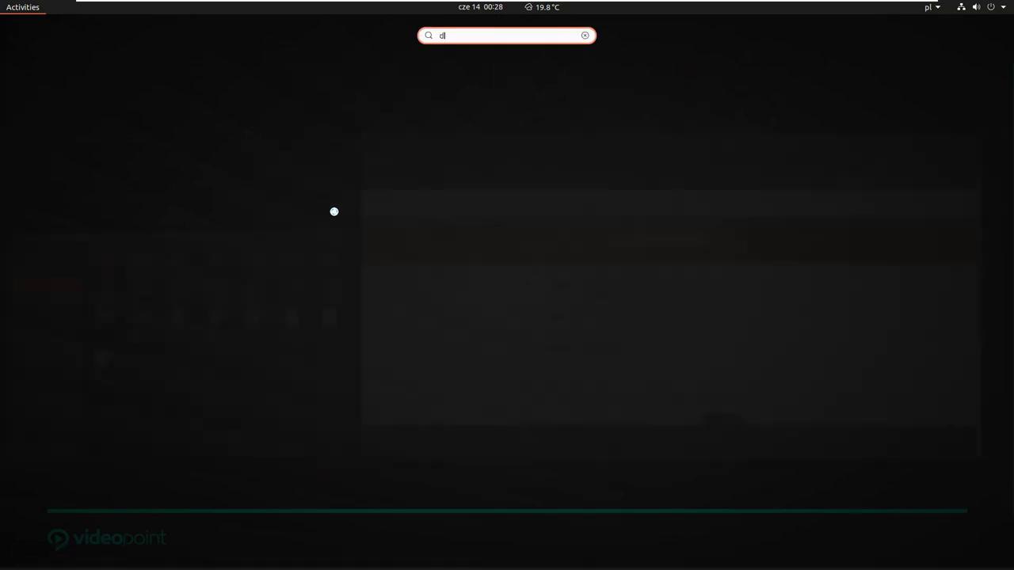
pyautogui.write('con')
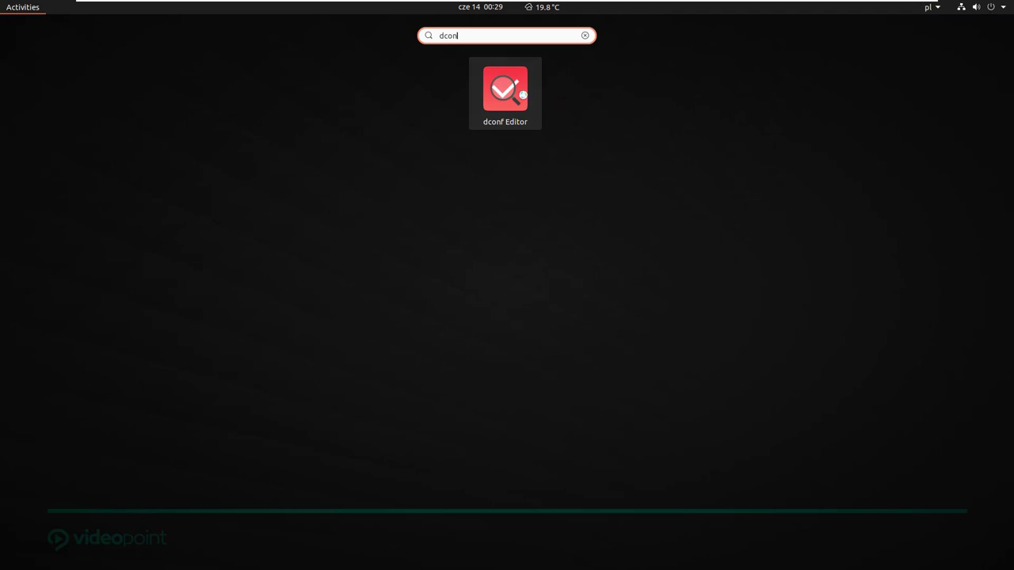
pyautogui.click(523, 94)
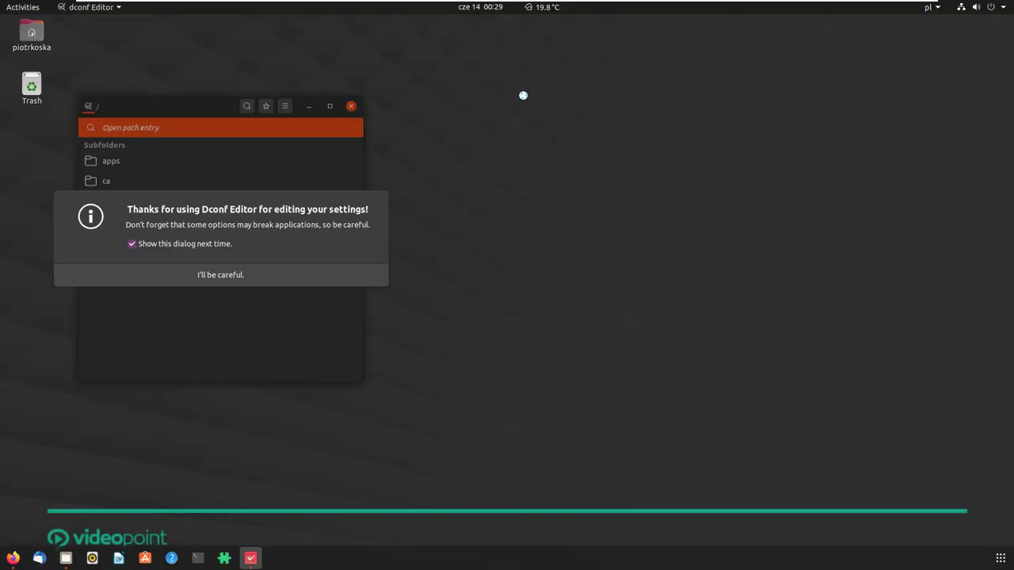
pyautogui.click(231, 274)
pyautogui.click(329, 106)
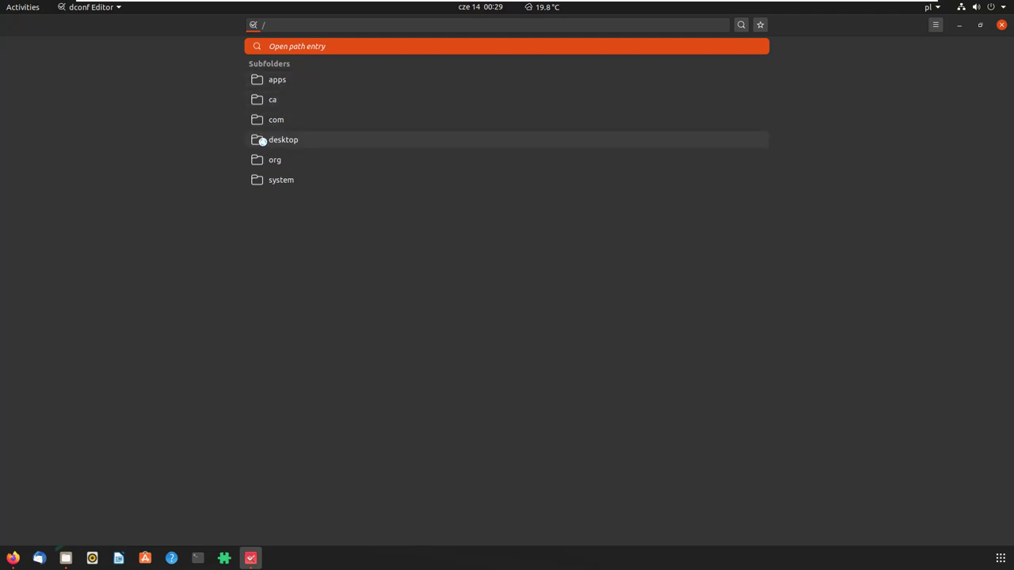
# Browse the desktop/gnome settings folder, return to the root, and open the system folder.
pyautogui.click(262, 140)
pyautogui.click(262, 79)
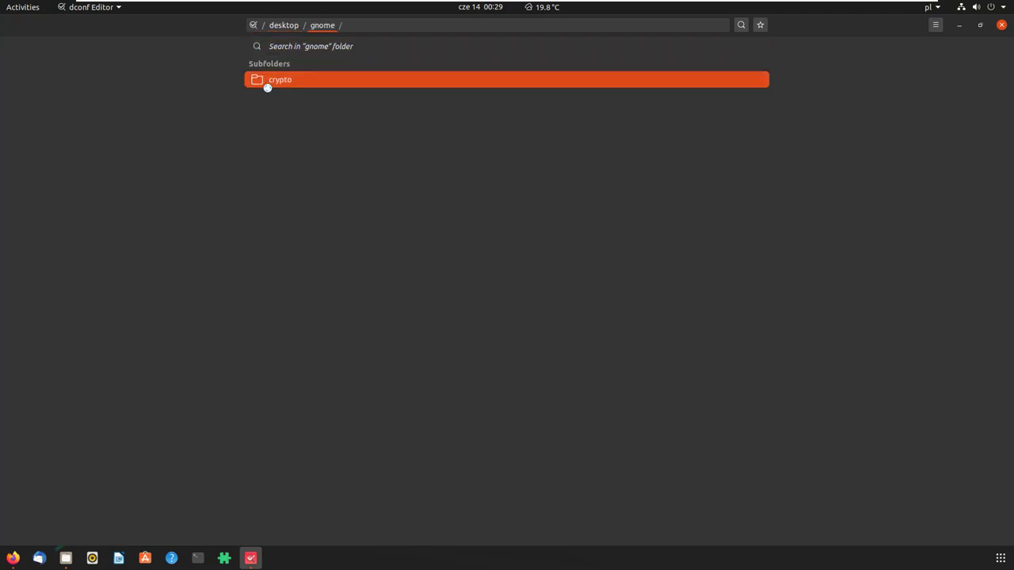
pyautogui.click(284, 25)
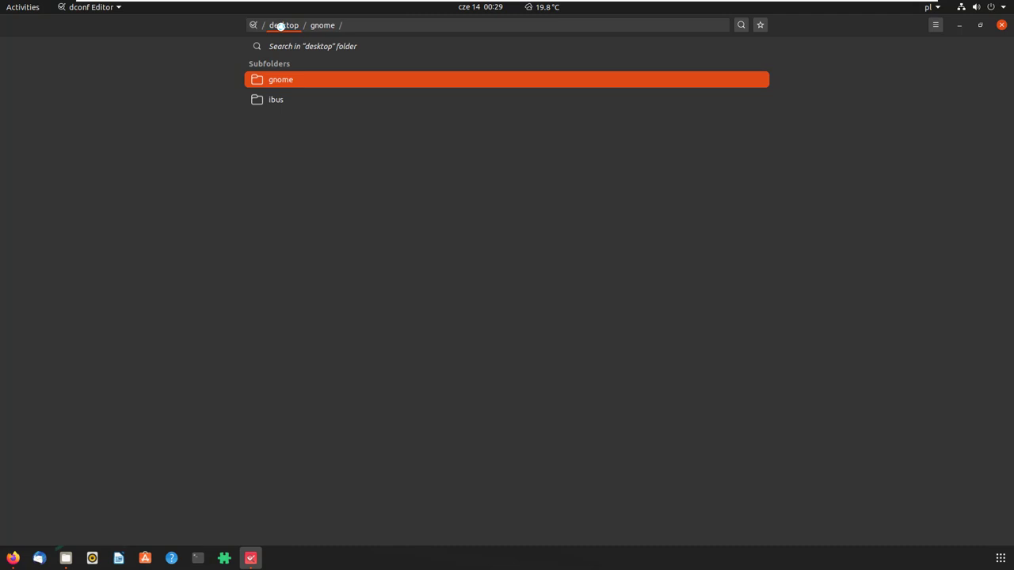
pyautogui.click(252, 25)
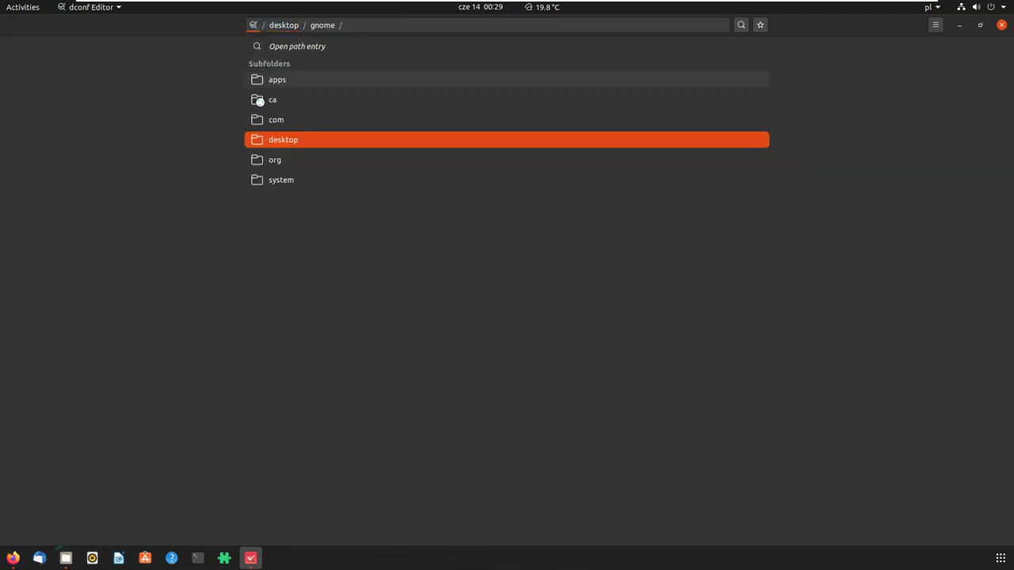
pyautogui.click(257, 180)
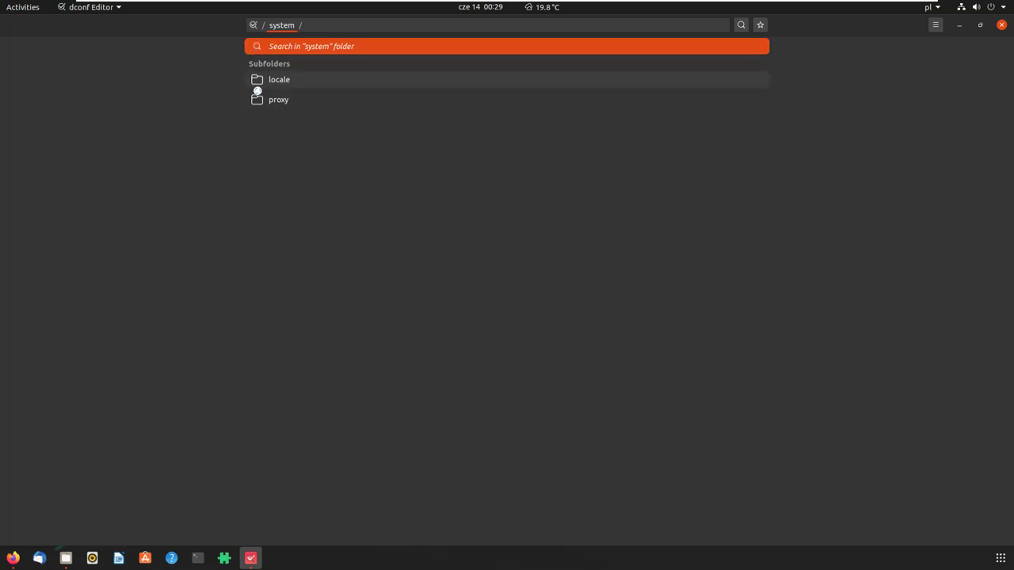